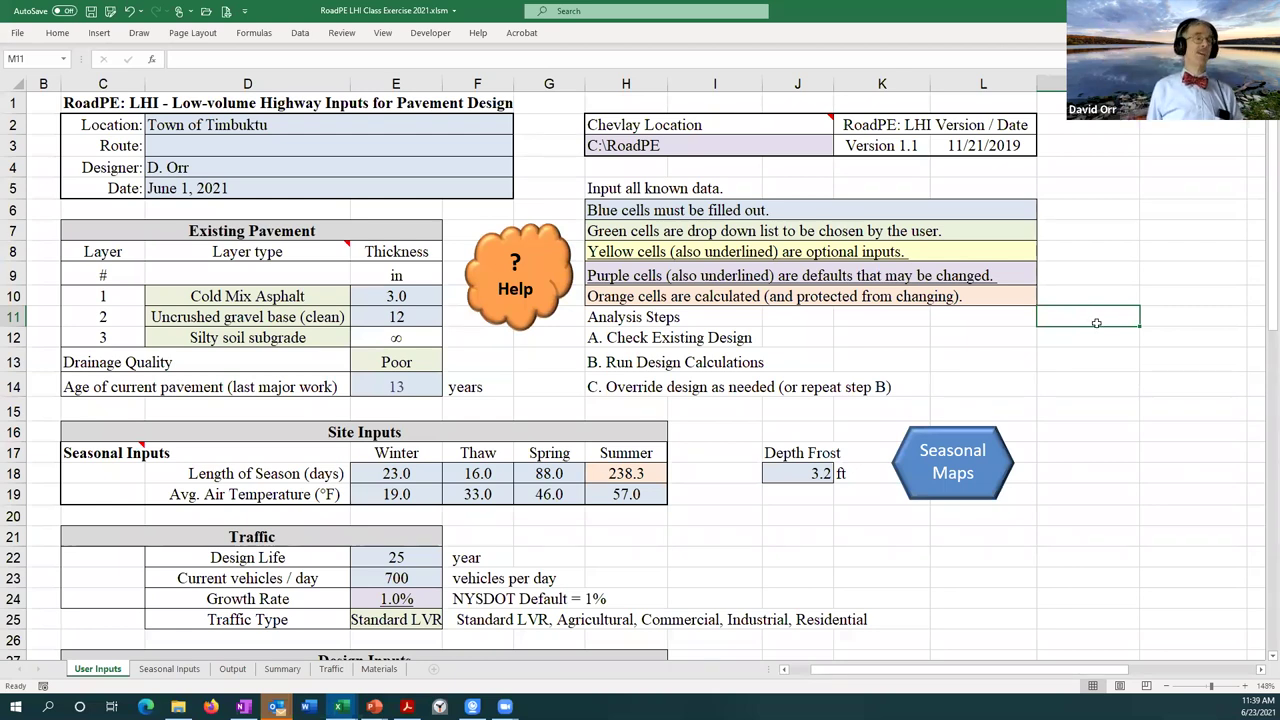
# Review the project's location, designer and date fields and the existing pavement layers with their thicknesses.
pyautogui.click(338, 123)
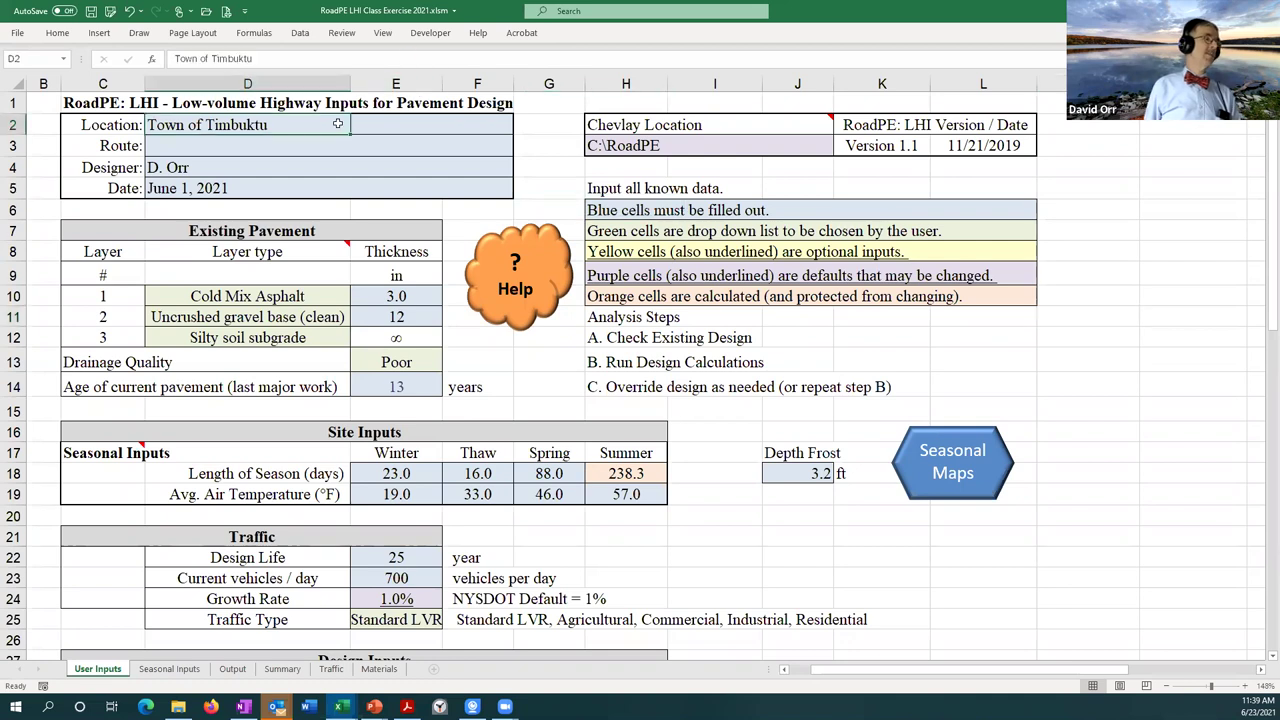
pyautogui.click(317, 163)
pyautogui.click(328, 183)
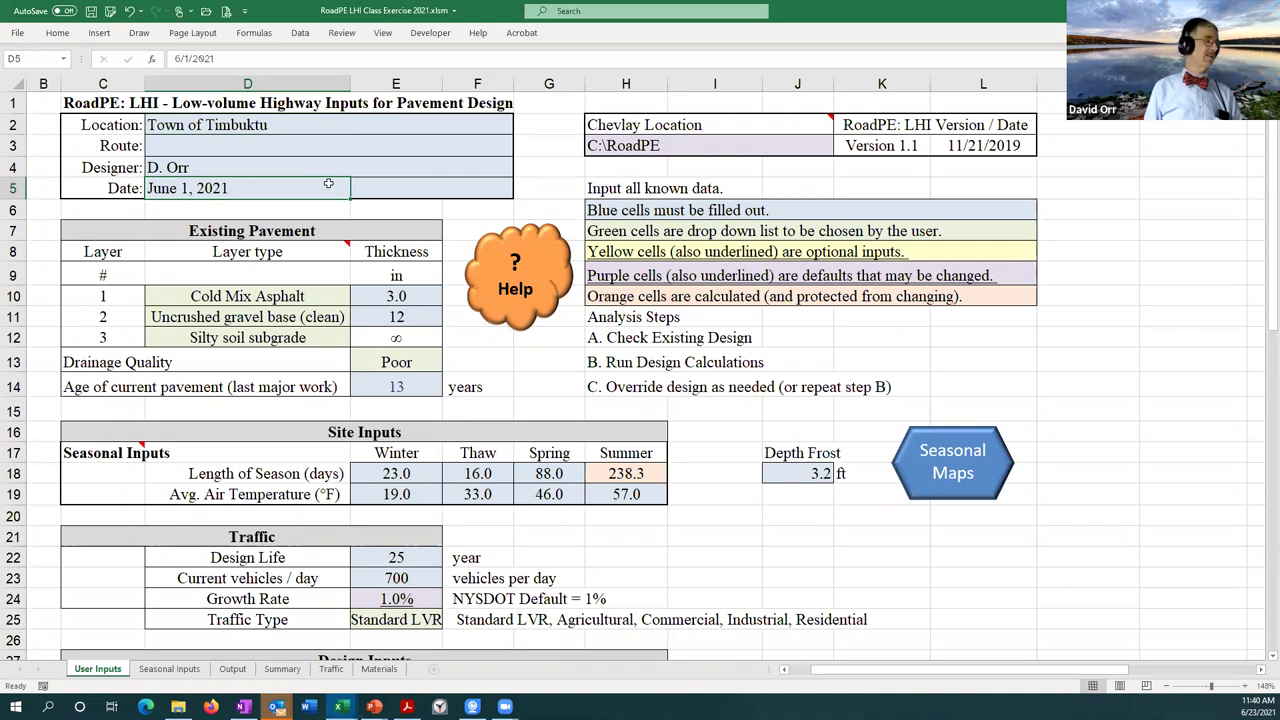
pyautogui.click(275, 293)
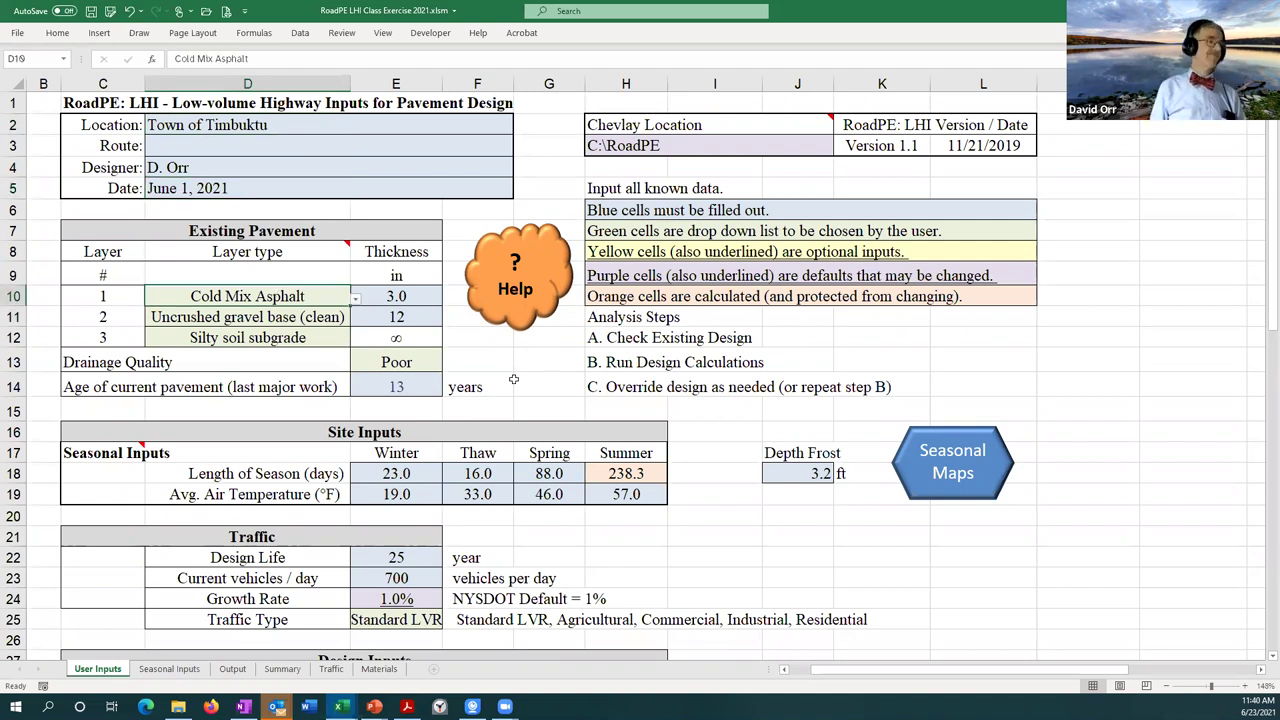
pyautogui.click(407, 297)
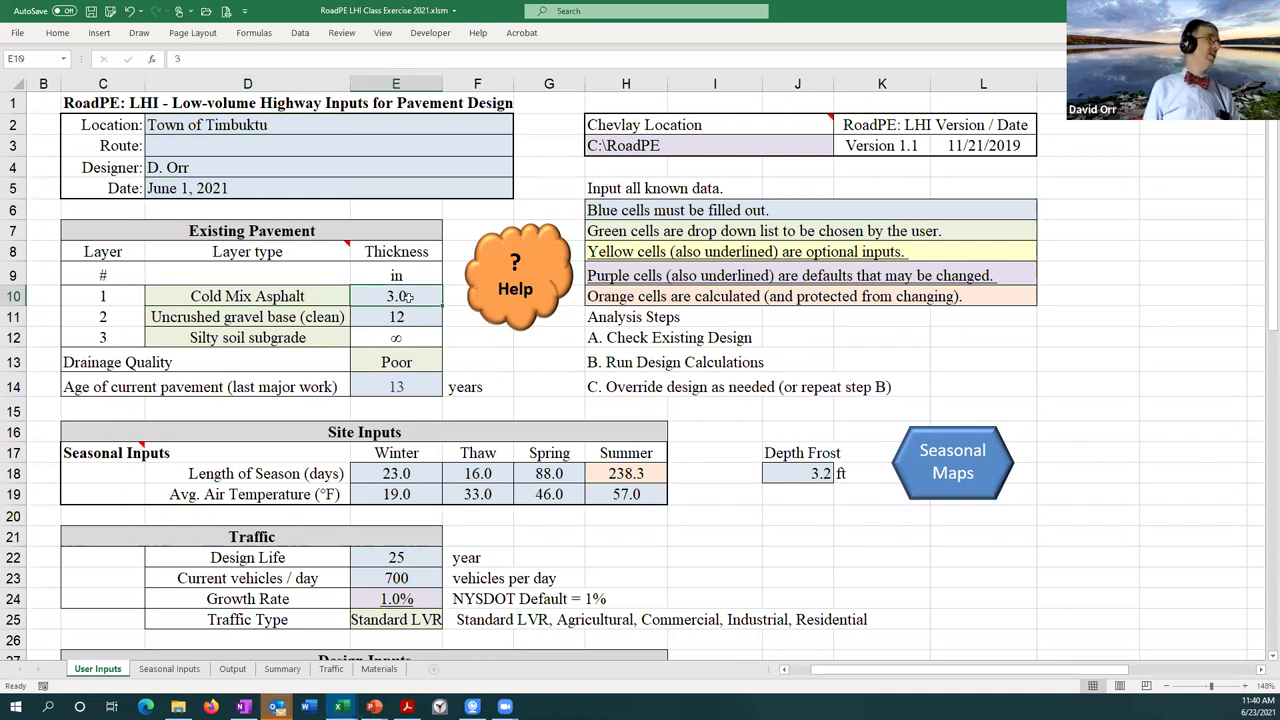
pyautogui.click(407, 317)
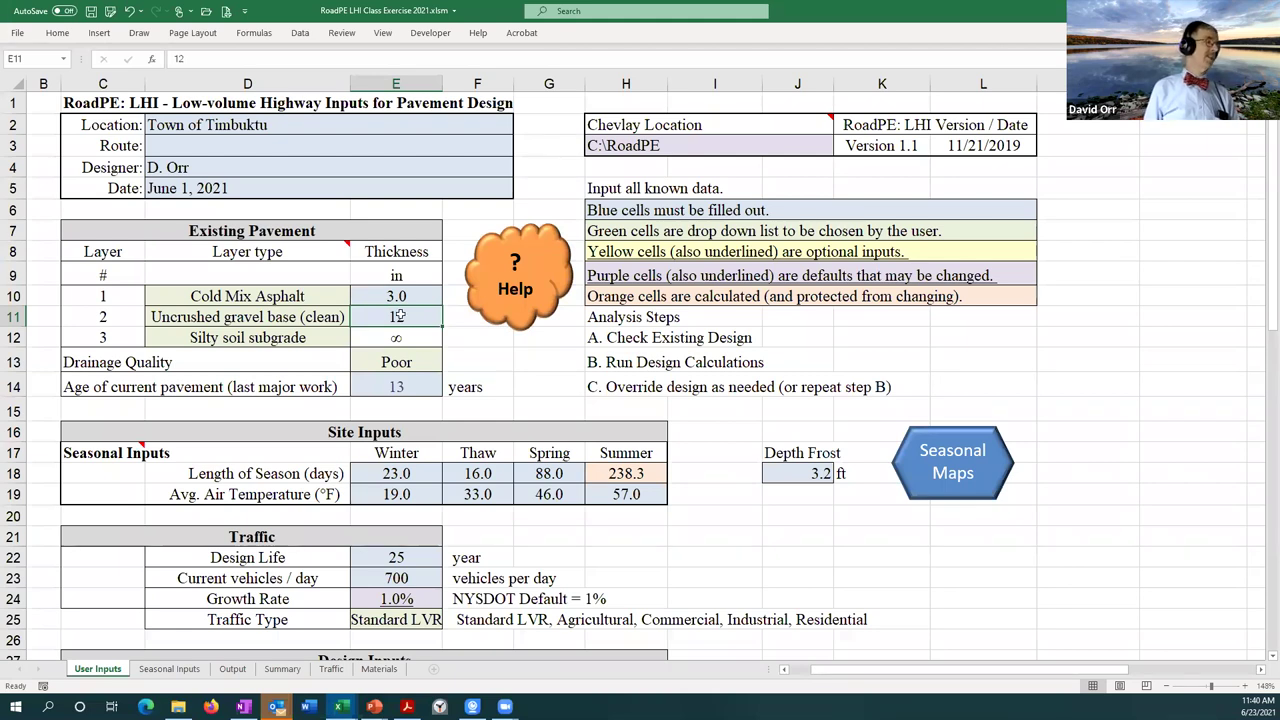
pyautogui.click(394, 338)
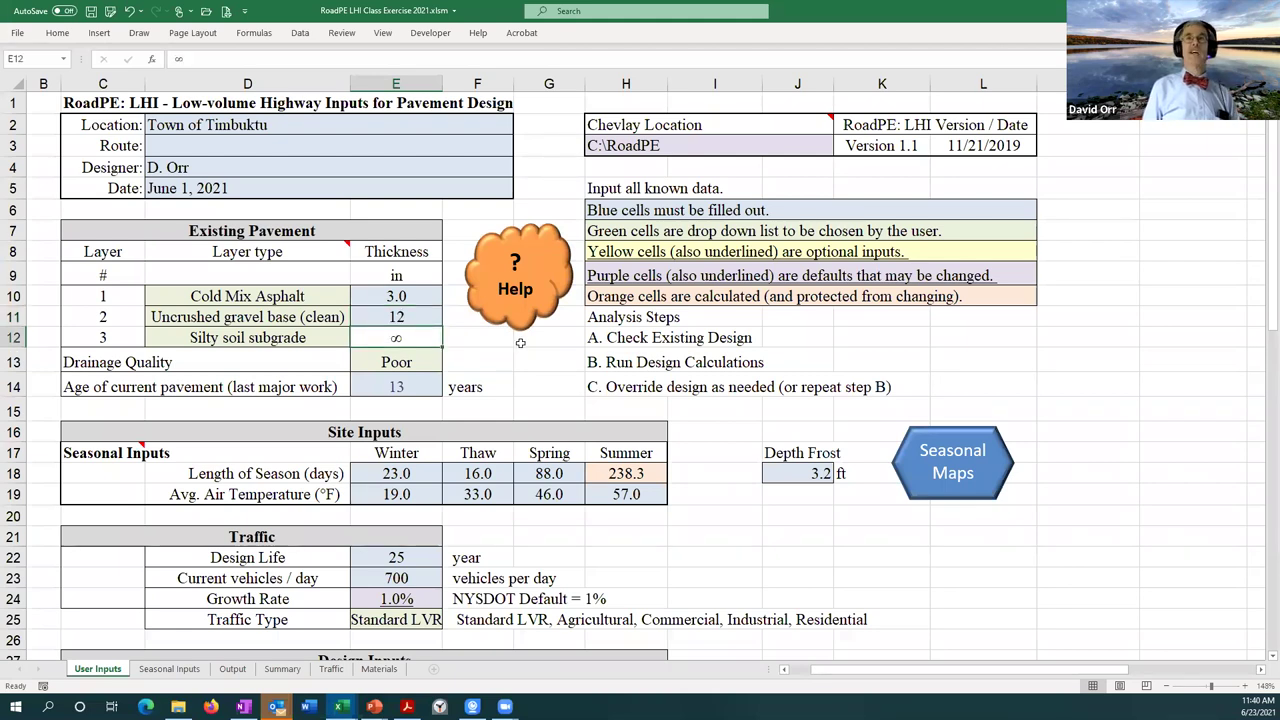
# Inspect the material choices for layer 1, and read the legend entries for green and yellow cells.
pyautogui.click(250, 295)
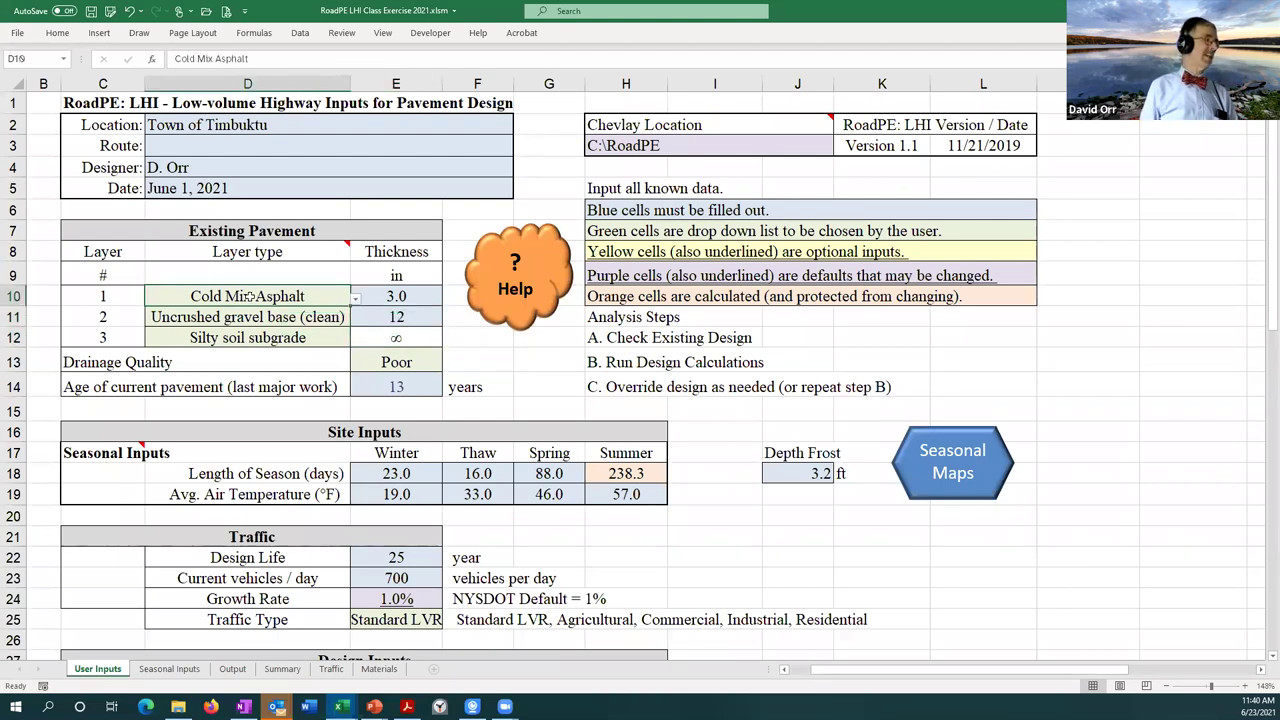
pyautogui.click(355, 299)
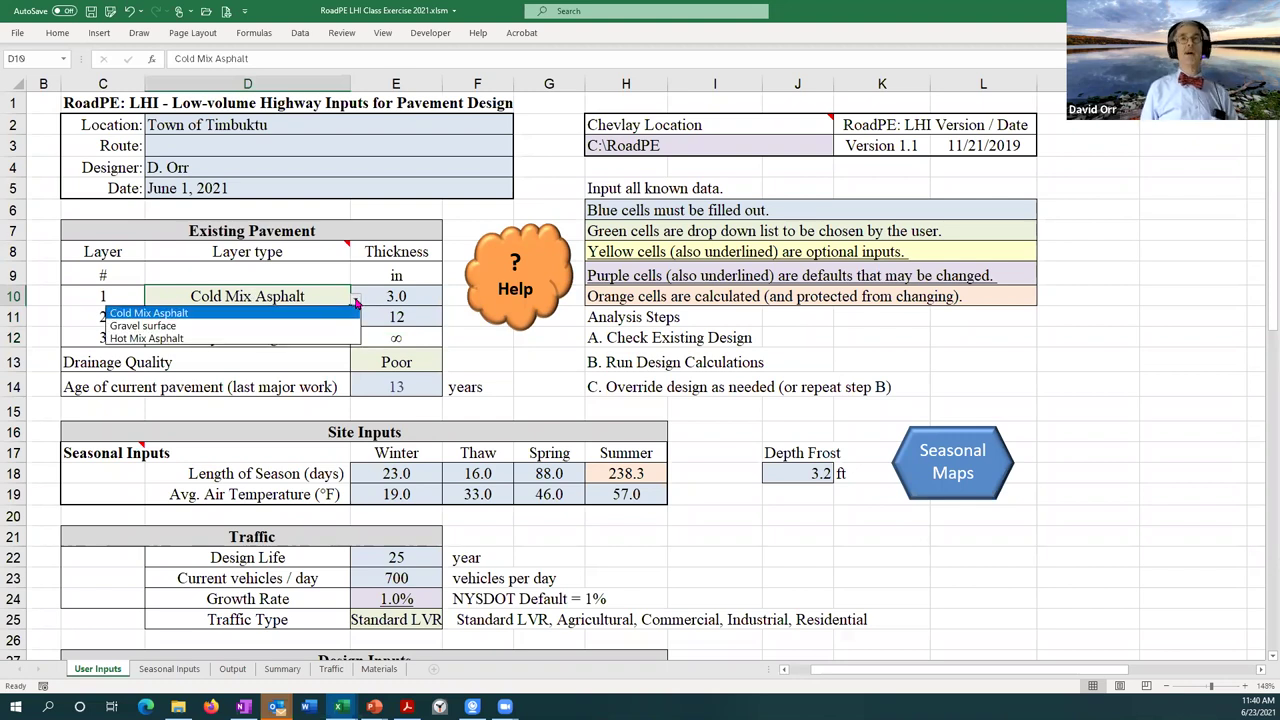
pyautogui.click(294, 288)
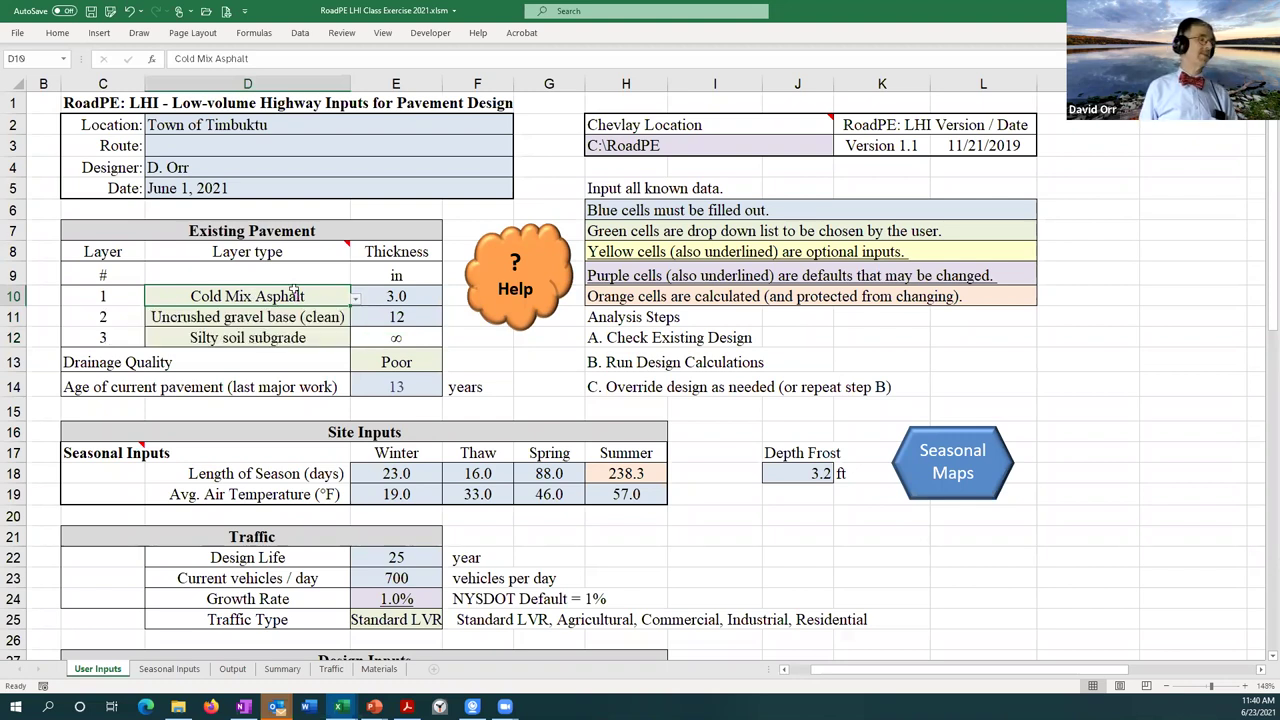
pyautogui.click(661, 231)
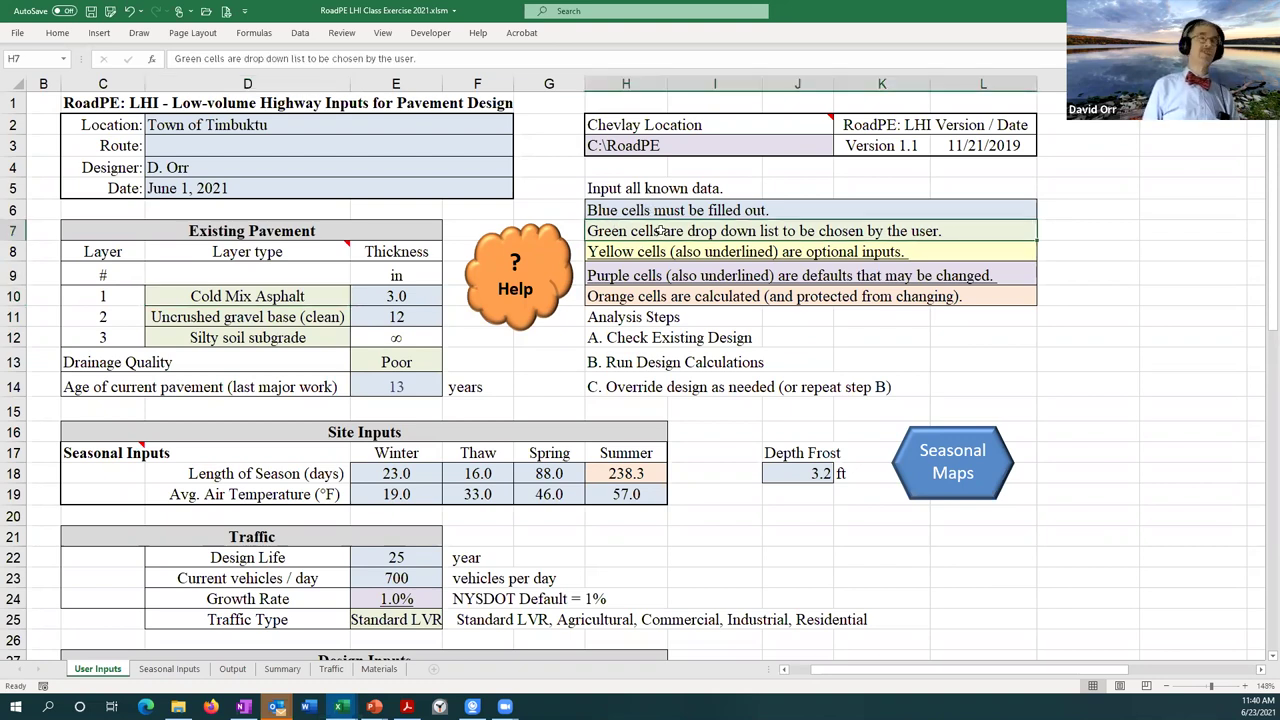
pyautogui.click(651, 252)
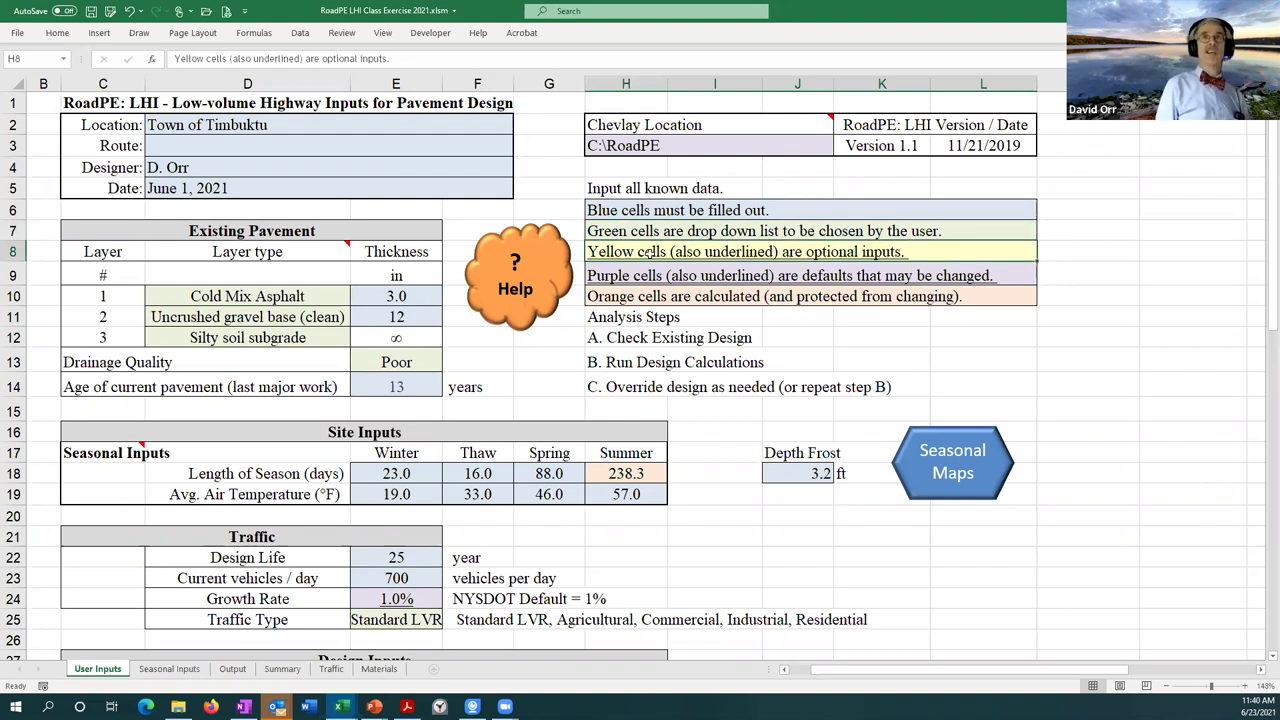
# Skim the first page of the RoadPE: LHI help instructions, closing only that PDF before returning to the Excel workbook.
pyautogui.click(505, 266)
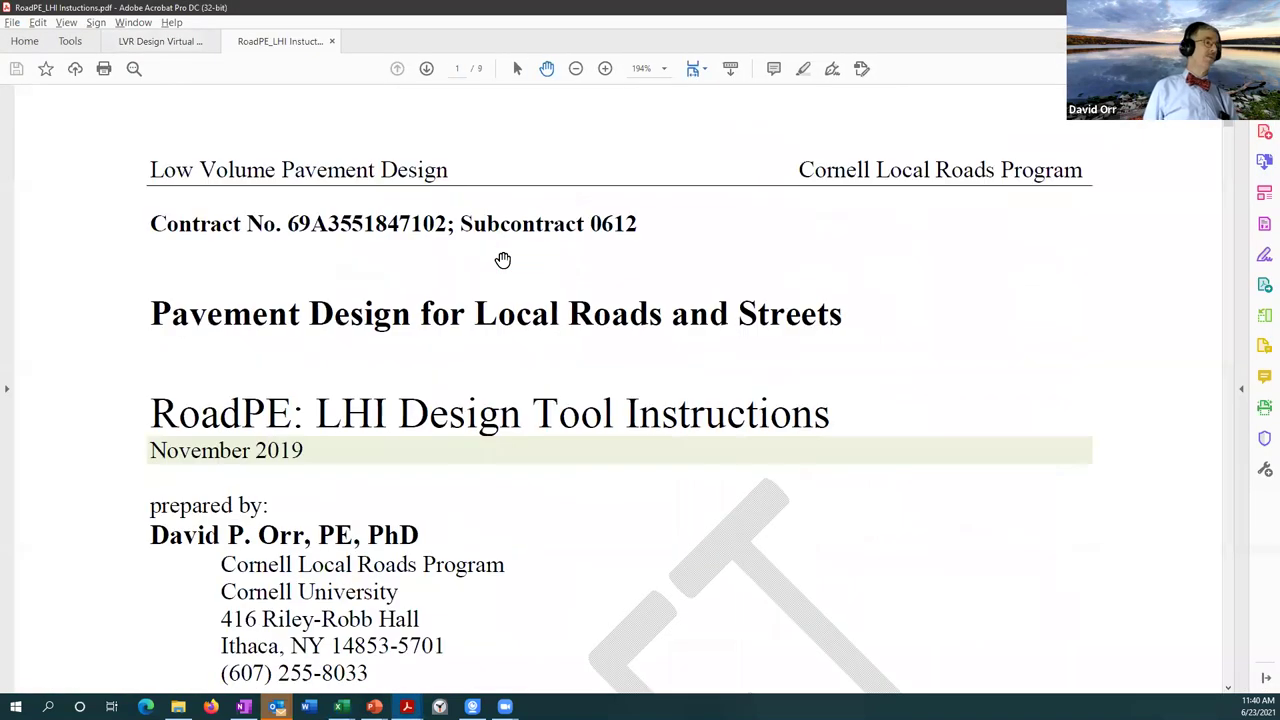
pyautogui.scroll(-5, 503, 260)
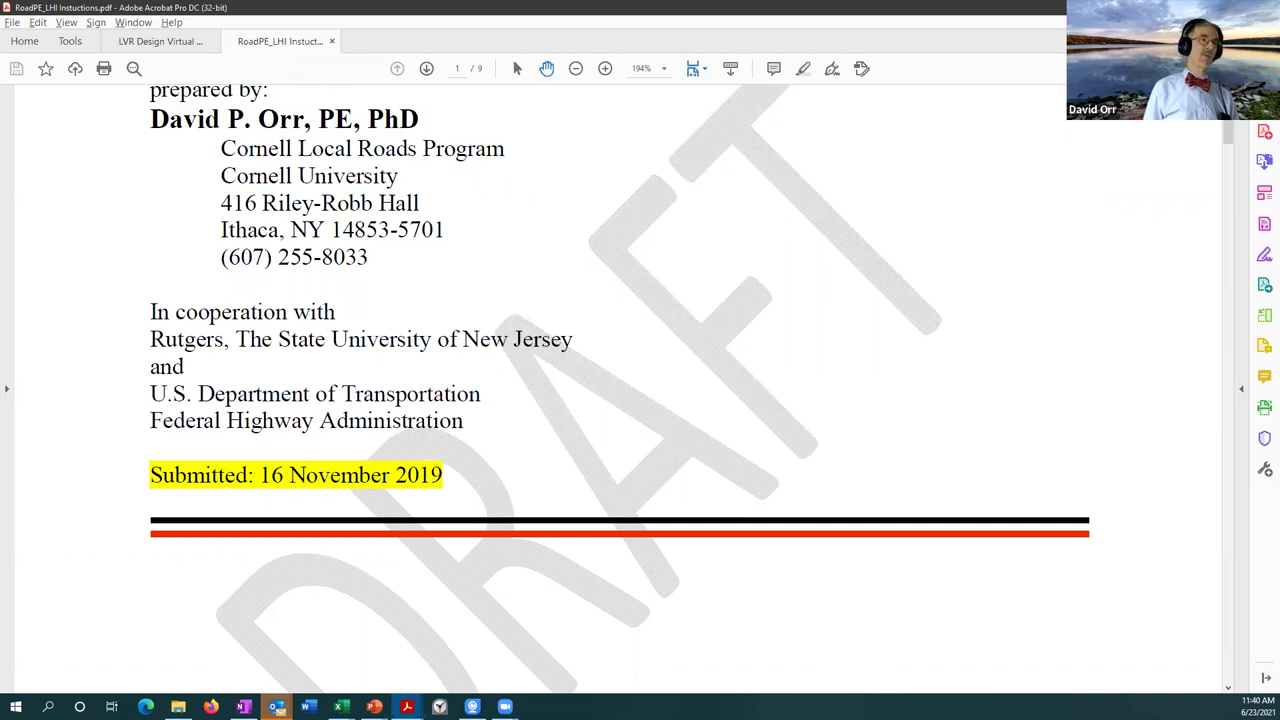
pyautogui.click(1262, 7)
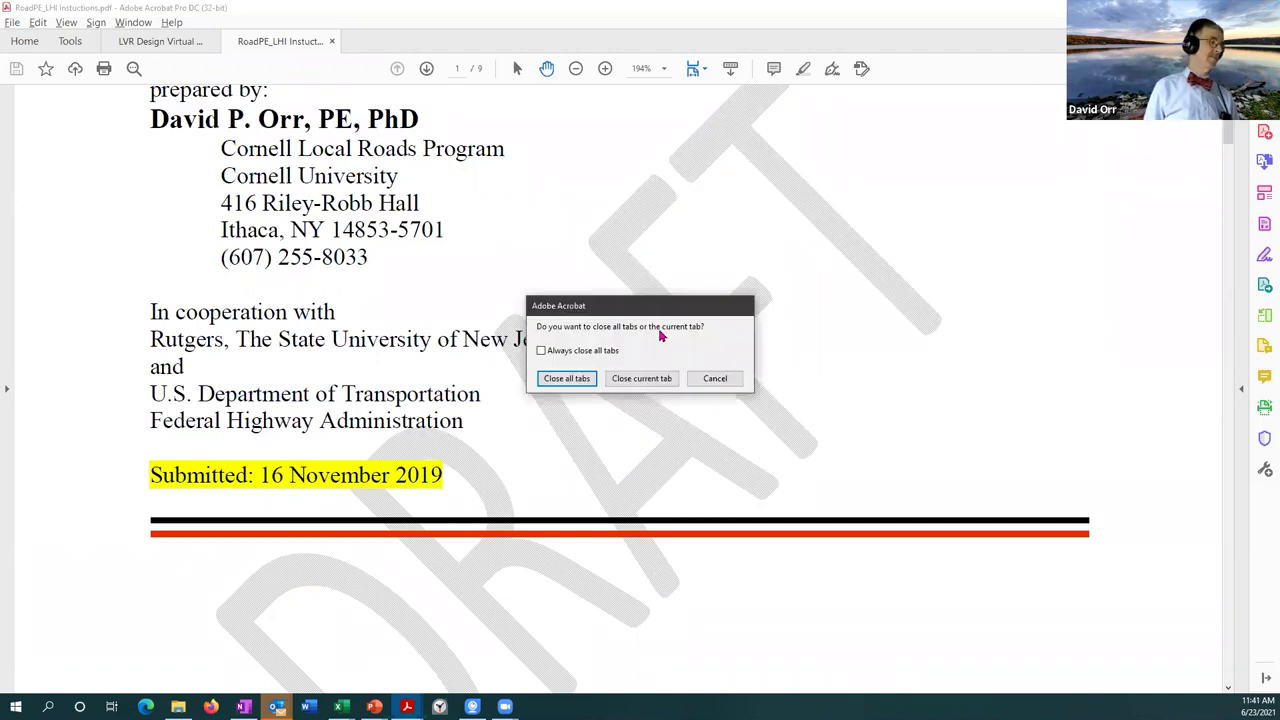
pyautogui.click(650, 378)
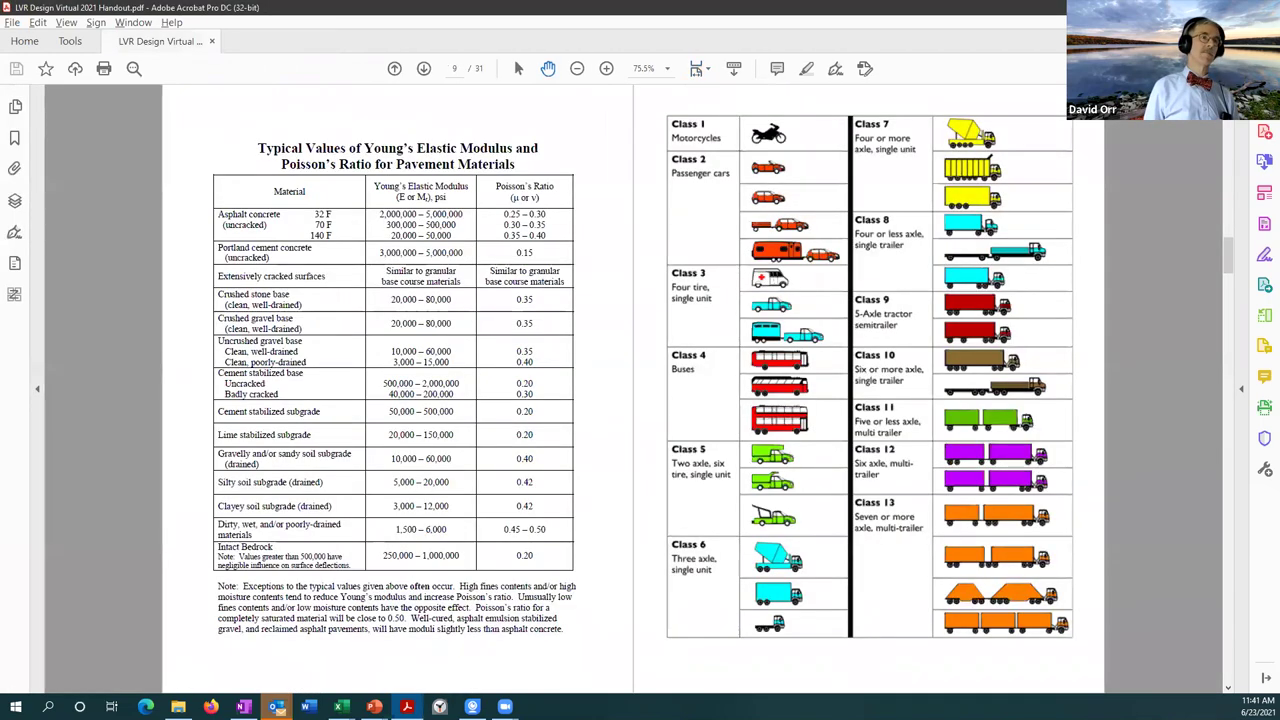
pyautogui.hotkey('alt', 'Tab')
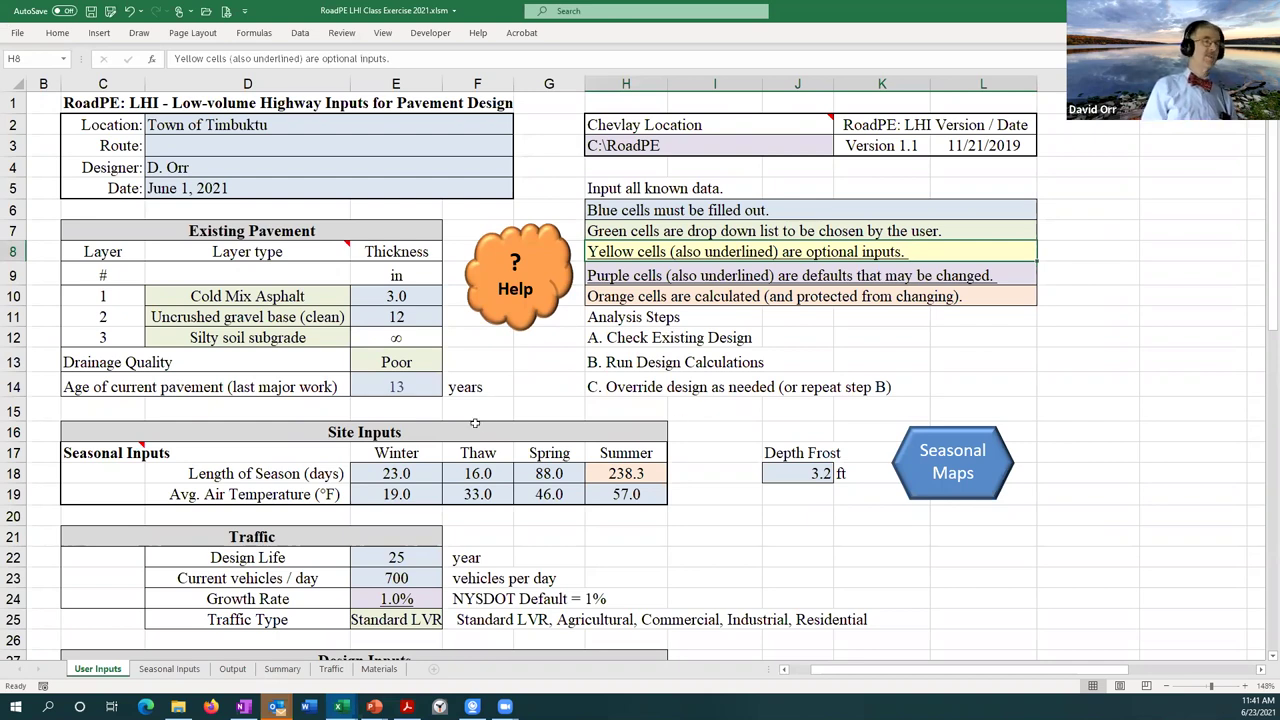
# Examine the seasonal maps for season length, air temperature and frost depth, and return to the user inputs.
pyautogui.click(940, 465)
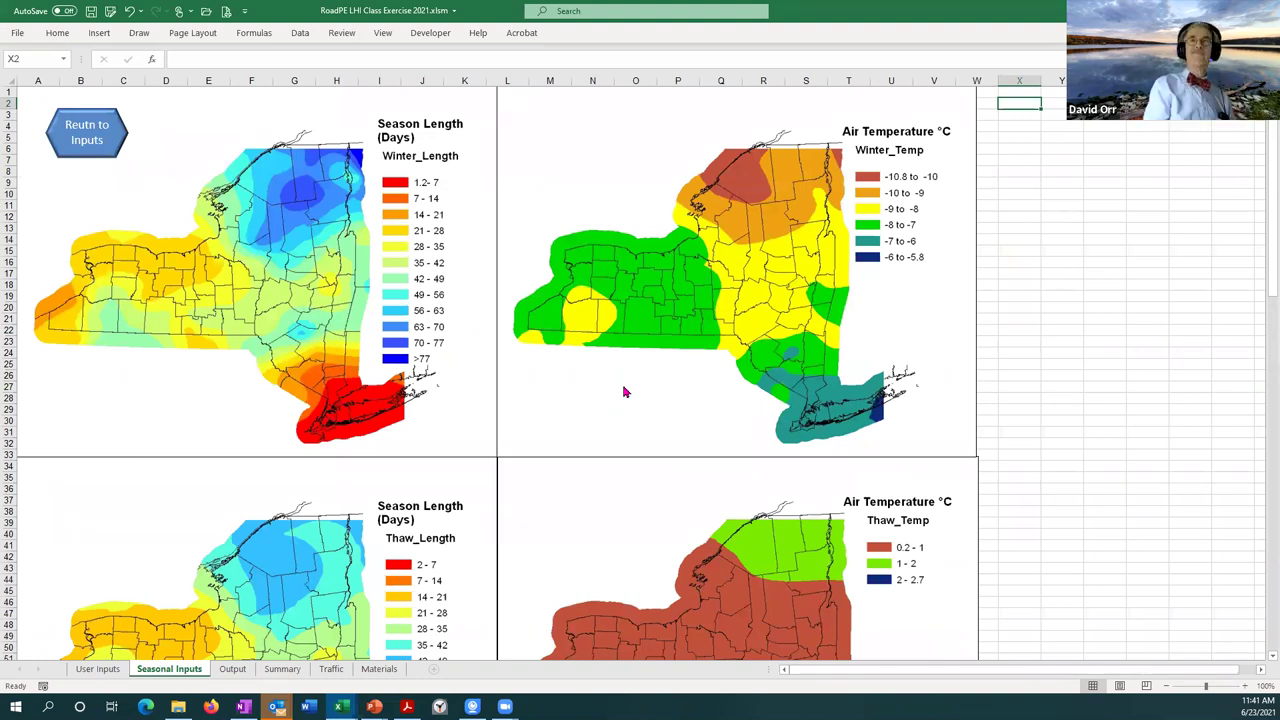
pyautogui.scroll(-12, 625, 390)
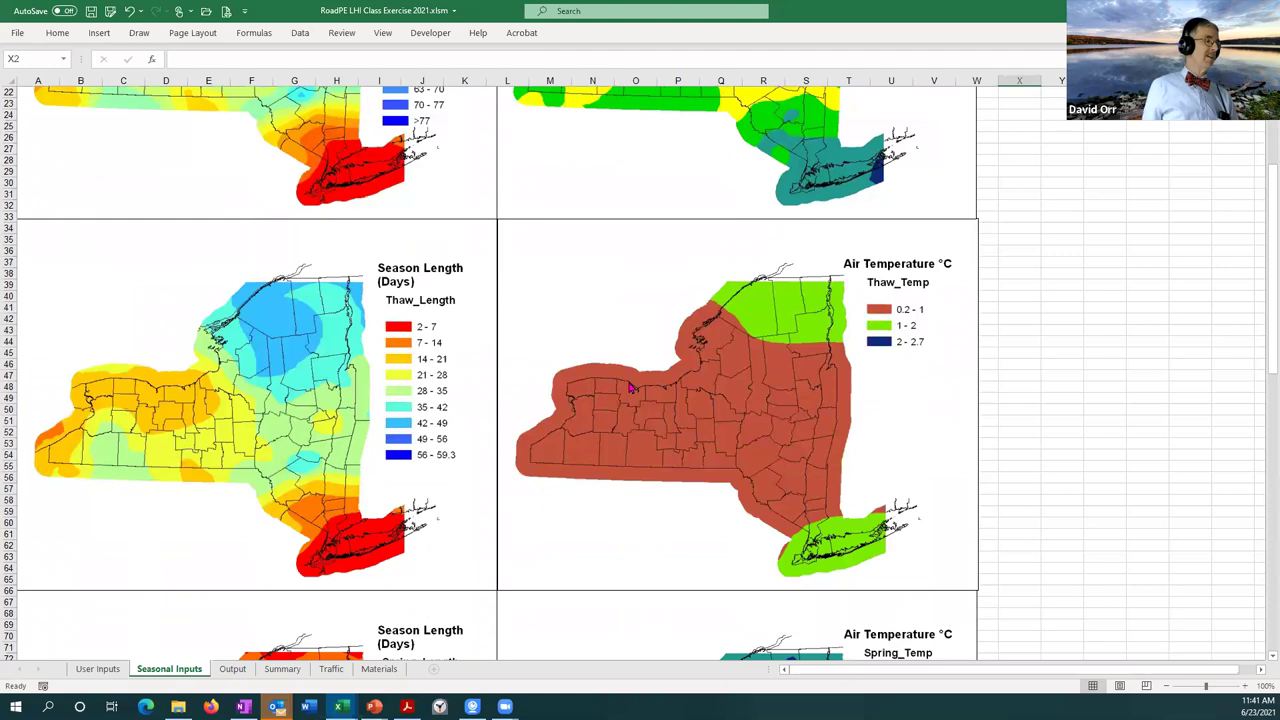
pyautogui.scroll(-12, 630, 388)
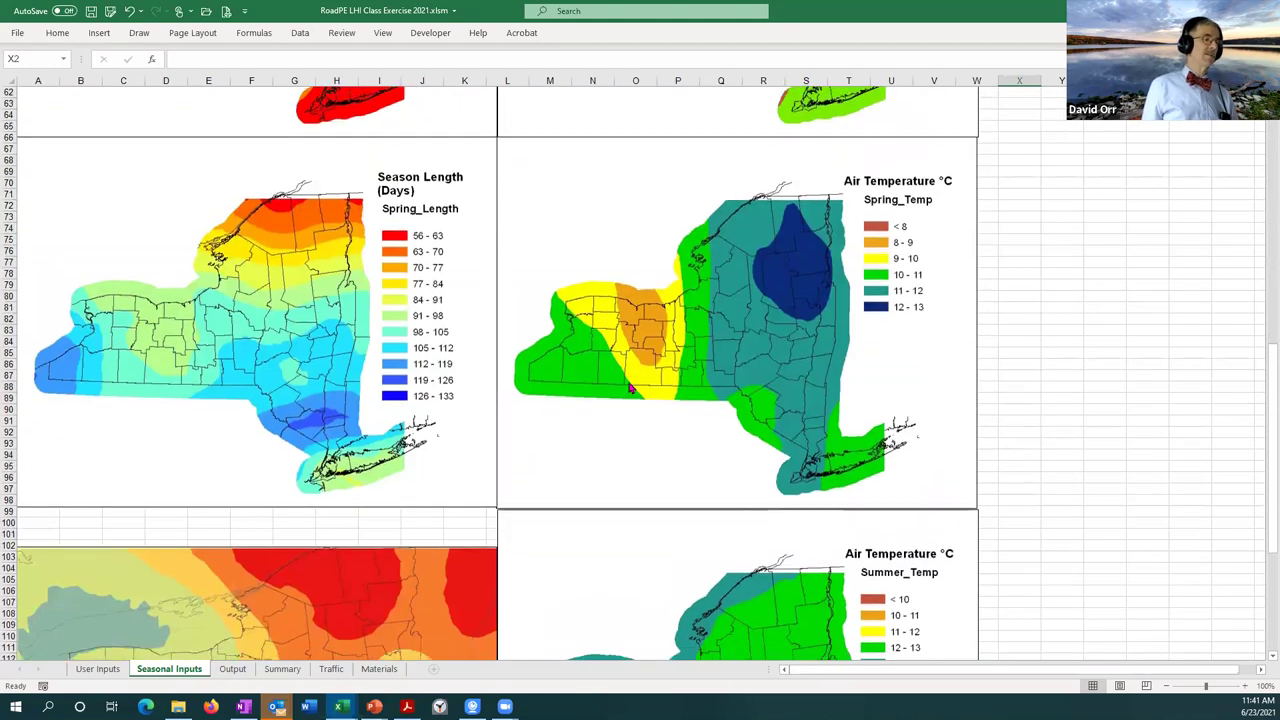
pyautogui.scroll(-3, 630, 388)
pyautogui.scroll(-4, 630, 388)
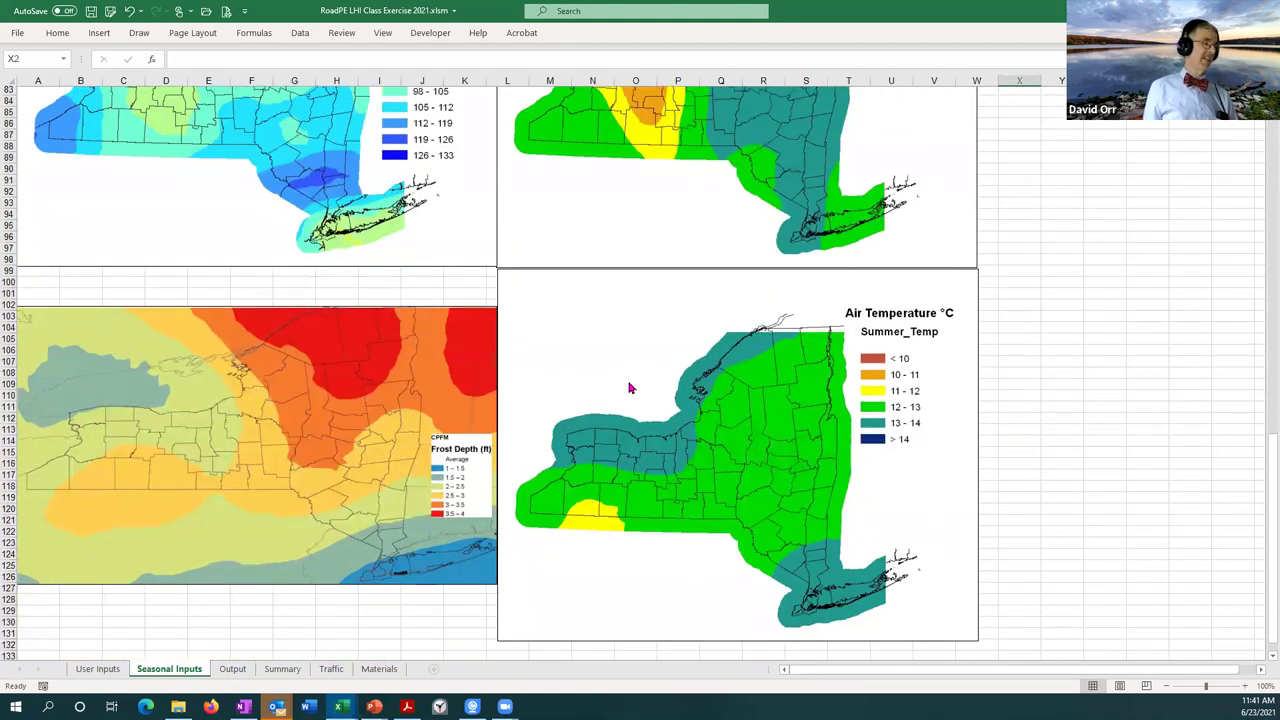
pyautogui.scroll(12, 630, 388)
pyautogui.scroll(19, 630, 388)
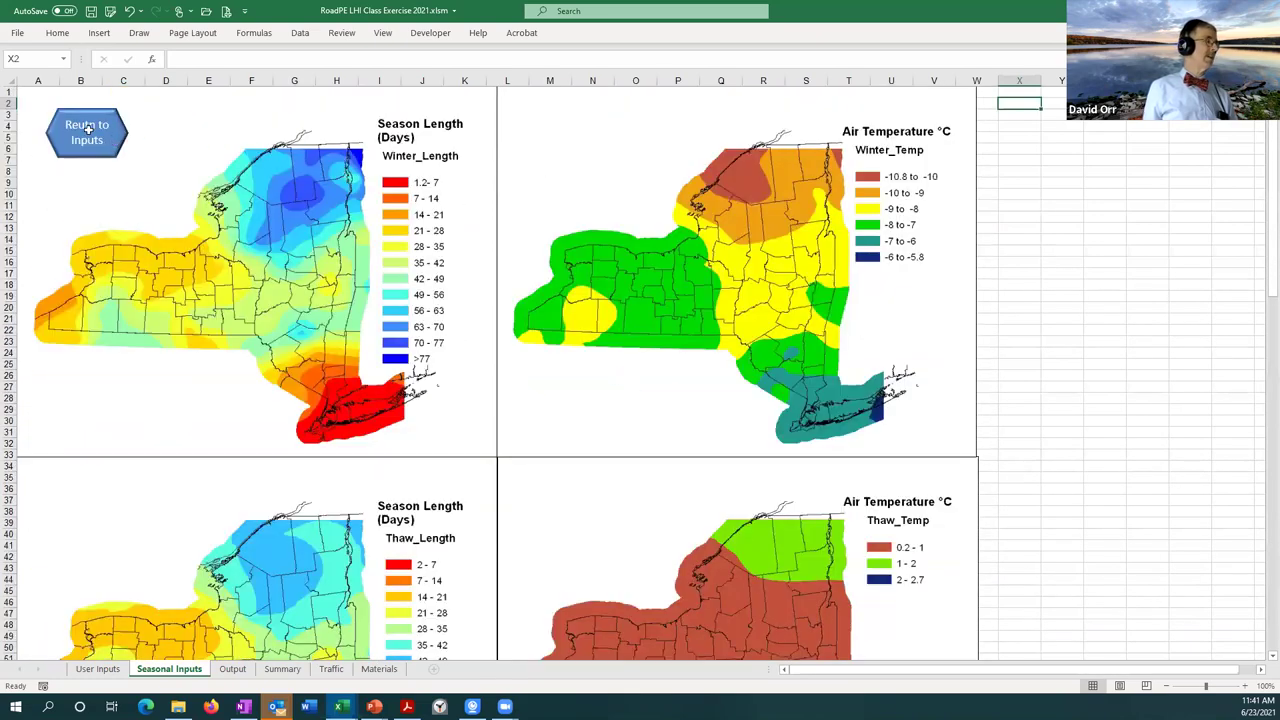
pyautogui.click(88, 129)
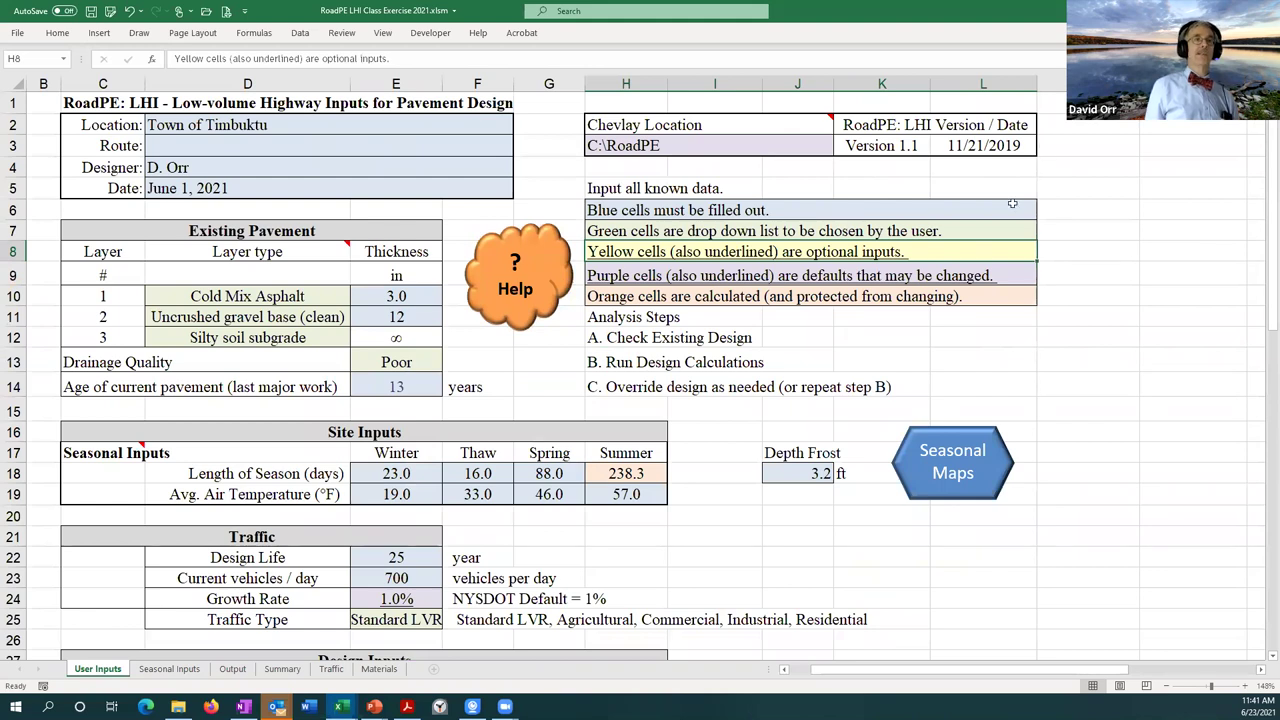
# Review the traffic inputs, checking the truck class data on the Traffic sheet before returning to the User Inputs sheet.
pyautogui.scroll(-1, 805, 499)
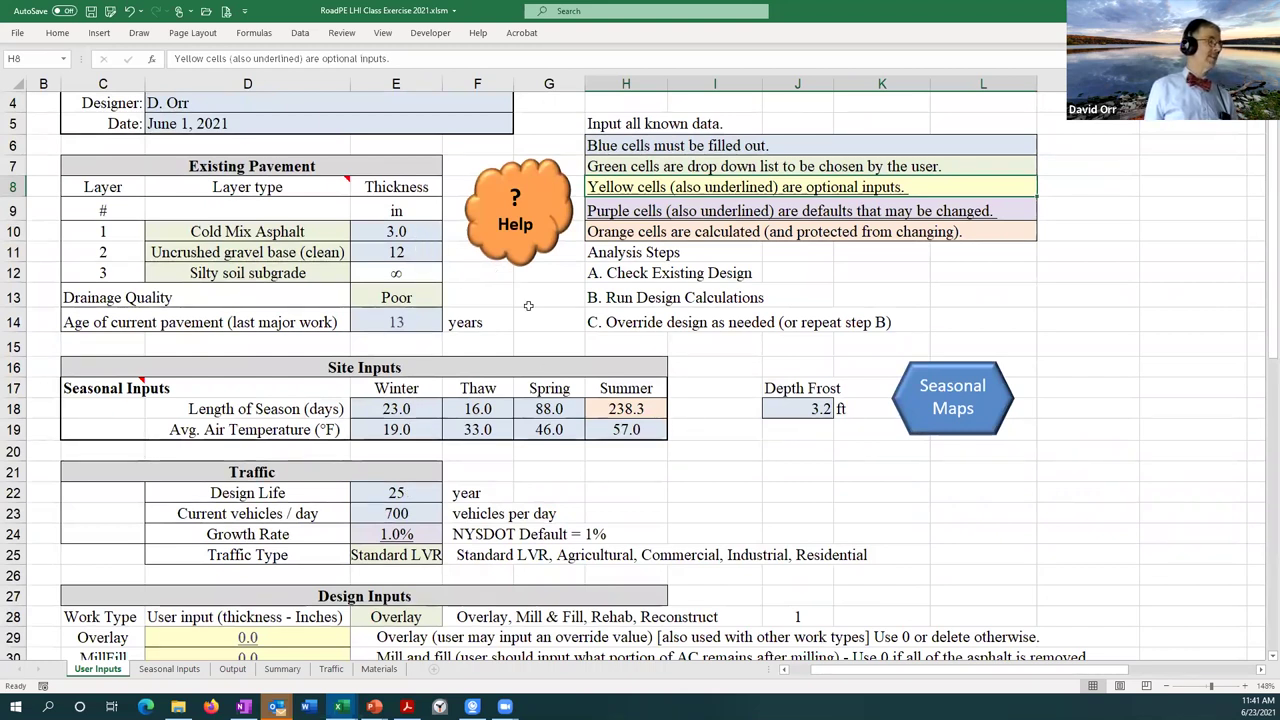
pyautogui.scroll(-1, 695, 540)
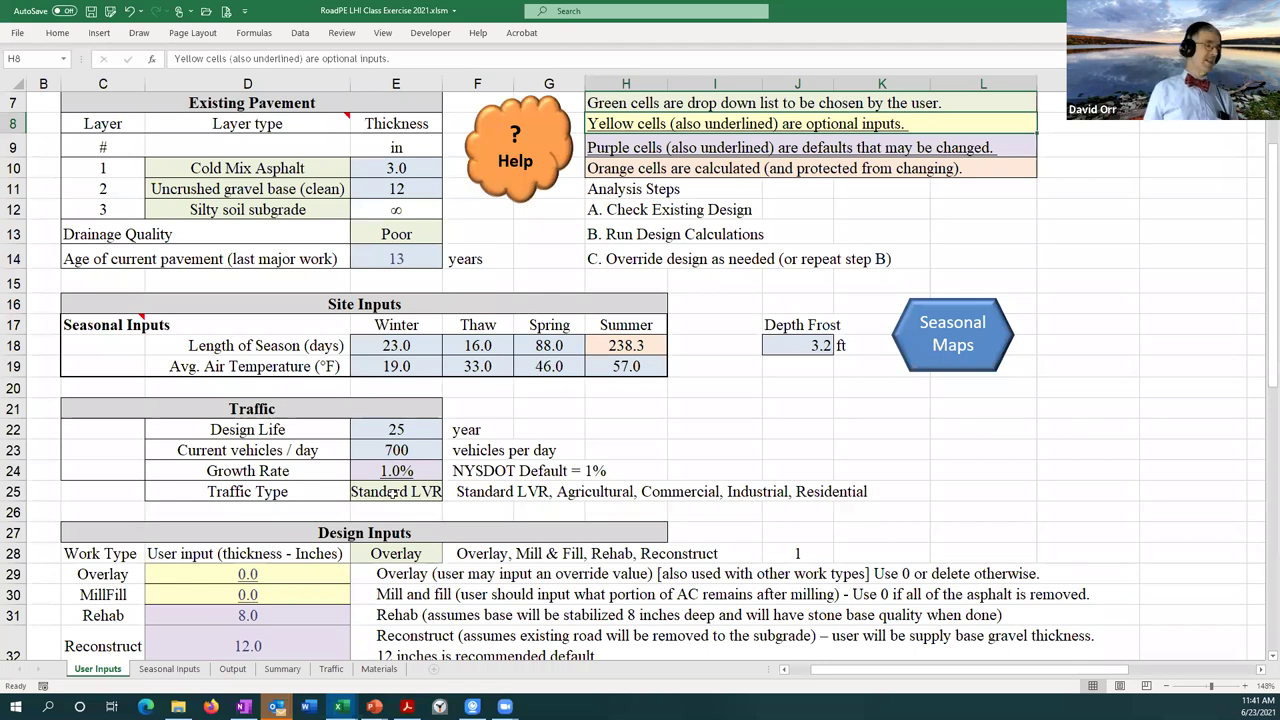
pyautogui.click(330, 670)
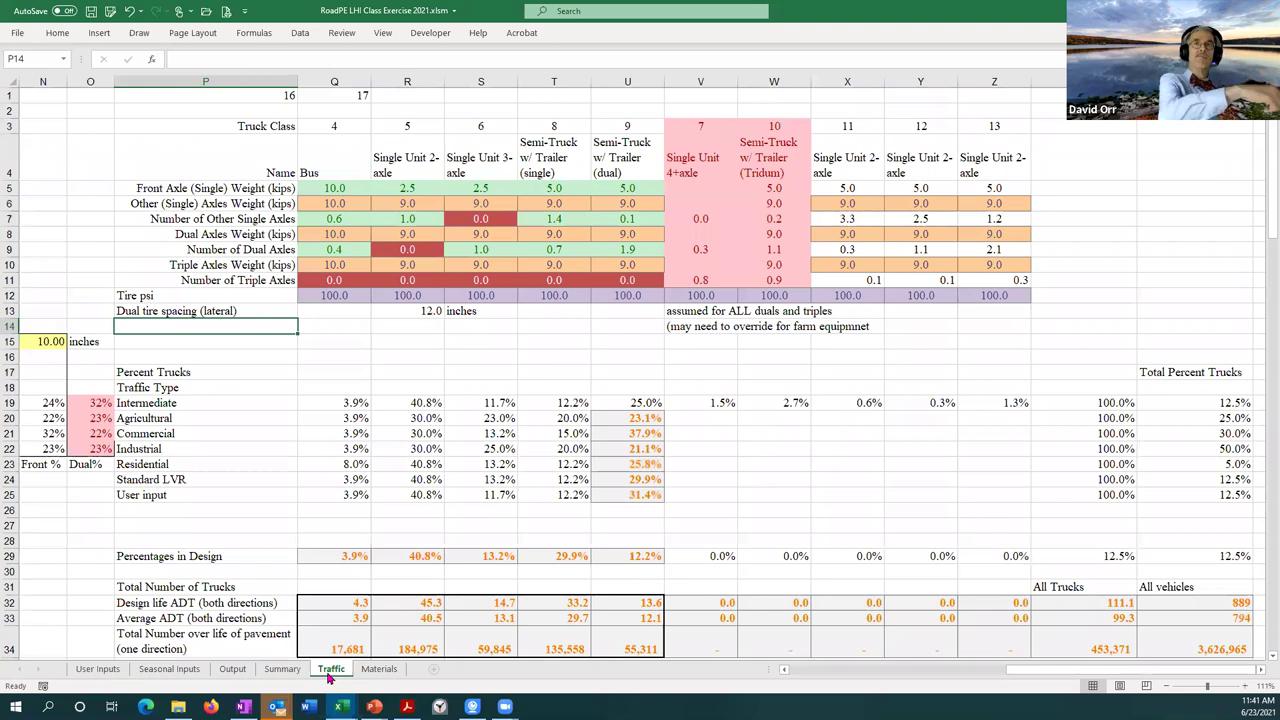
pyautogui.click(97, 669)
# Review the design inputs for work type, layer thicknesses and drainage quality, along with the design trials table.
pyautogui.scroll(-1, 461, 424)
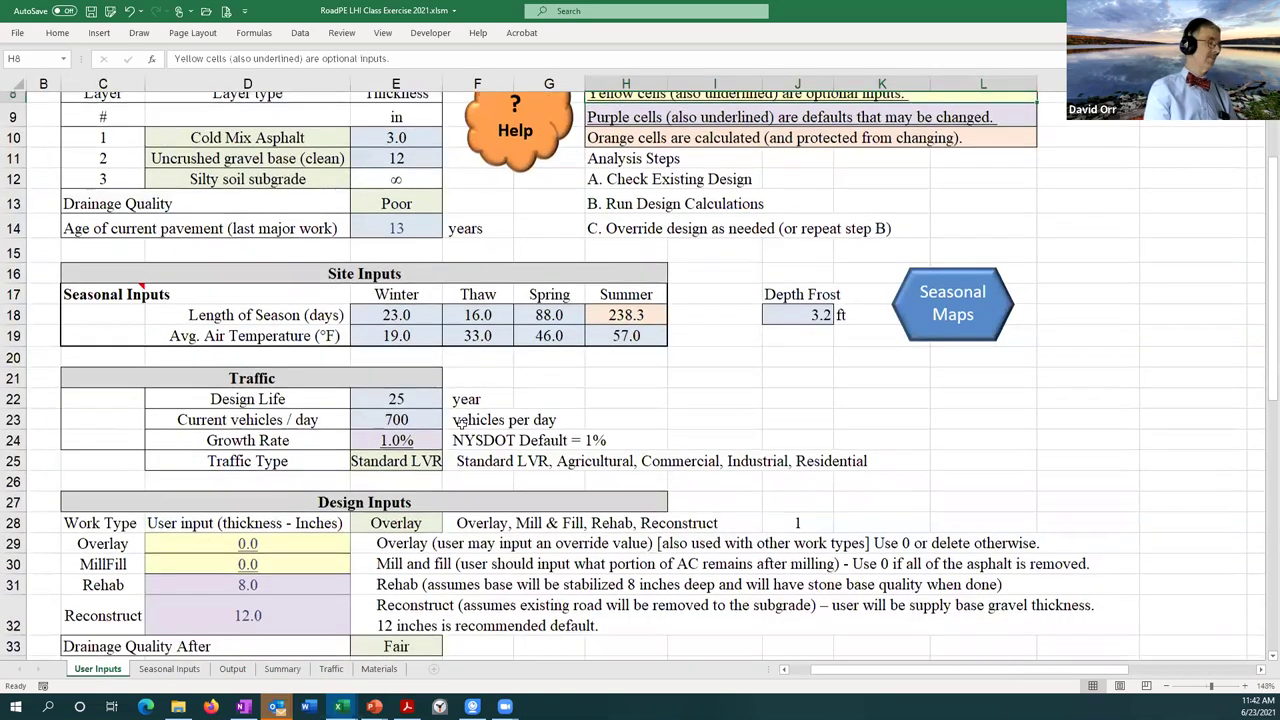
pyautogui.scroll(-4, 461, 424)
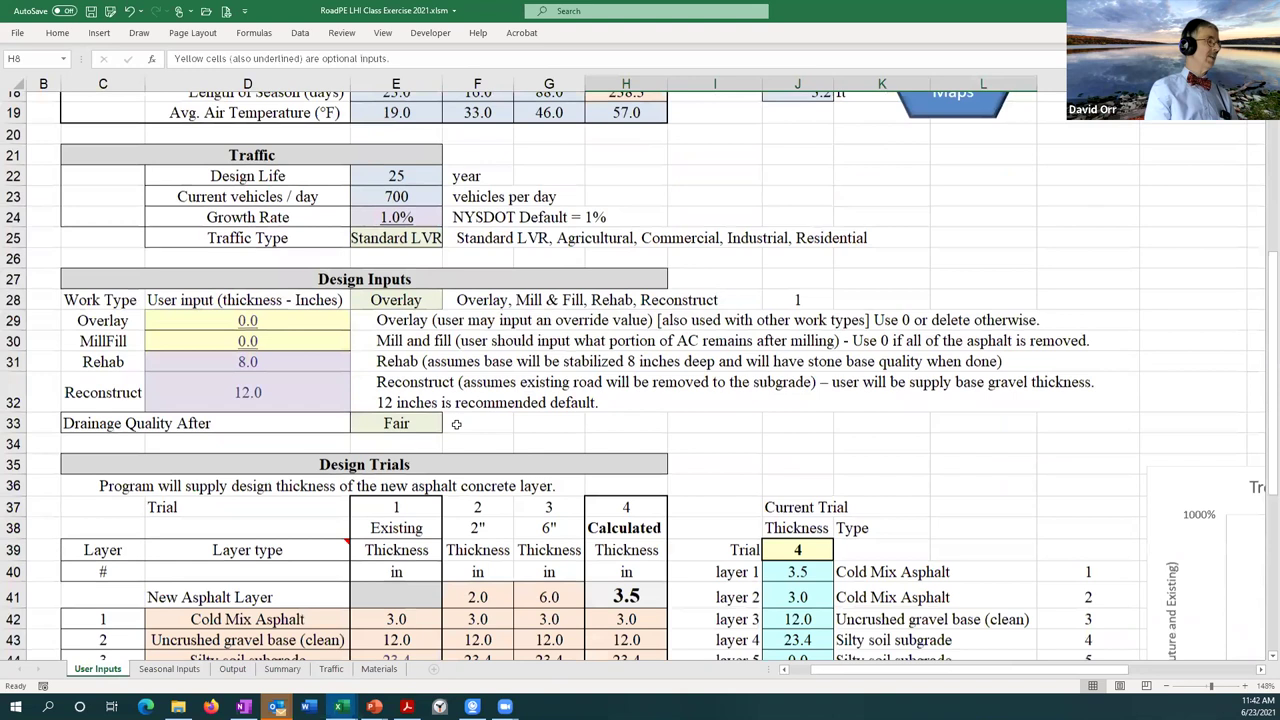
pyautogui.scroll(-1, 456, 424)
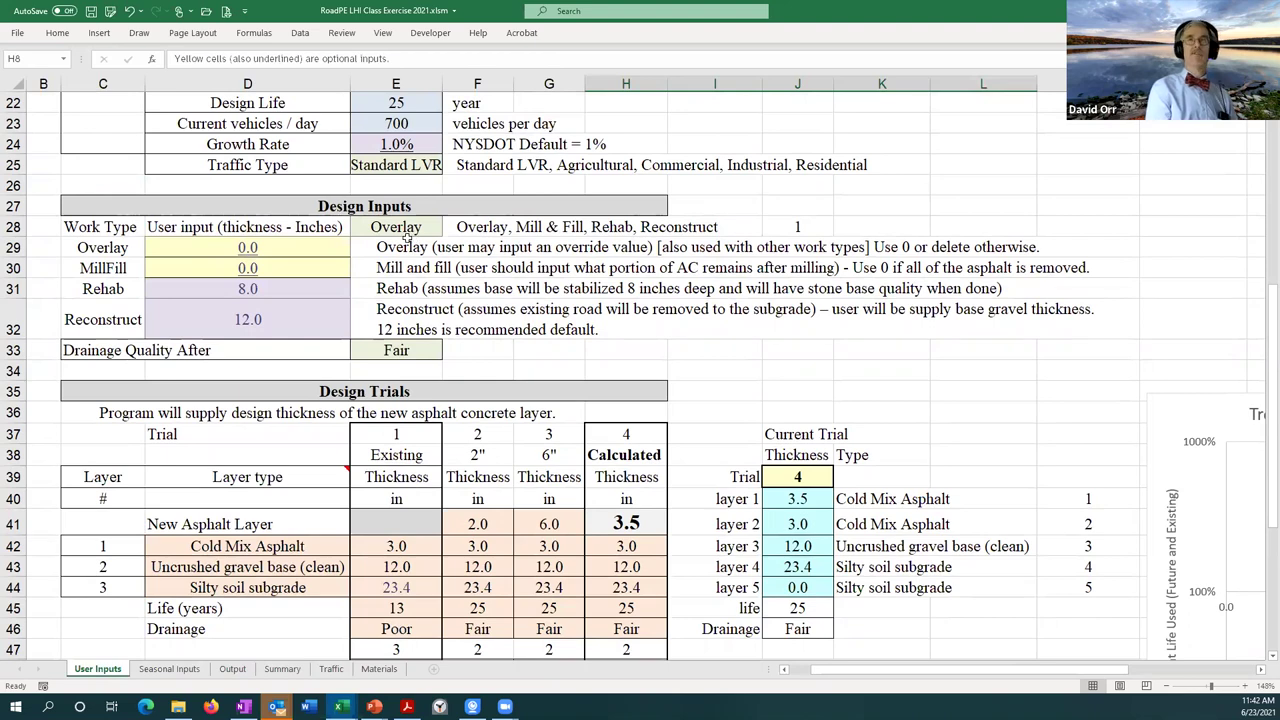
pyautogui.scroll(-2, 412, 237)
pyautogui.scroll(-1, 408, 237)
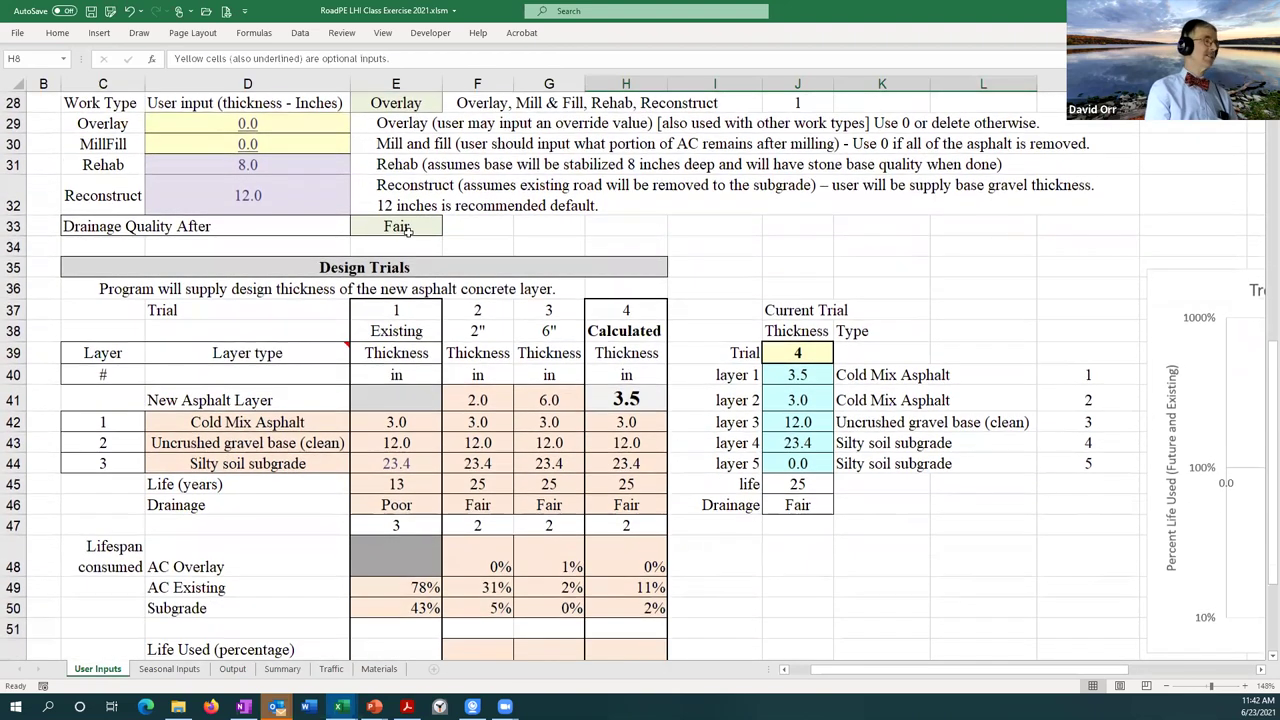
# Run the Check Existing calculation for the current pavement design and confirm it.
pyautogui.scroll(-3, 415, 236)
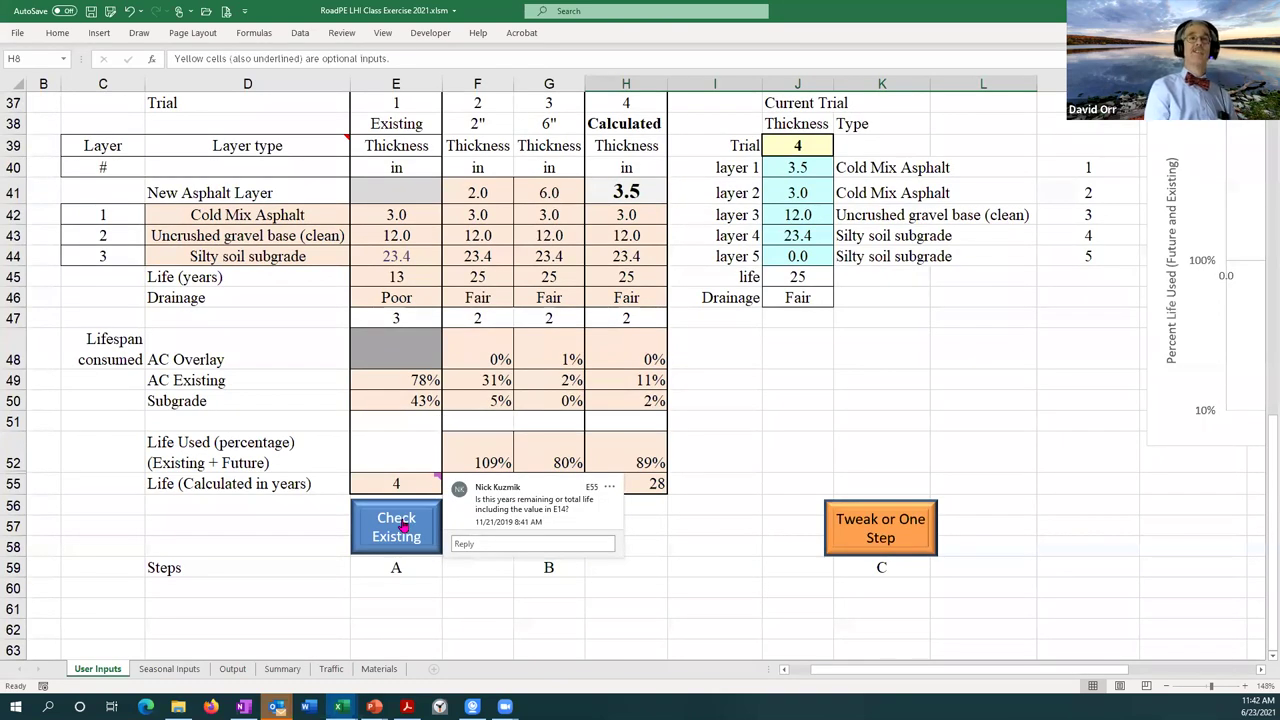
pyautogui.click(360, 604)
pyautogui.click(381, 537)
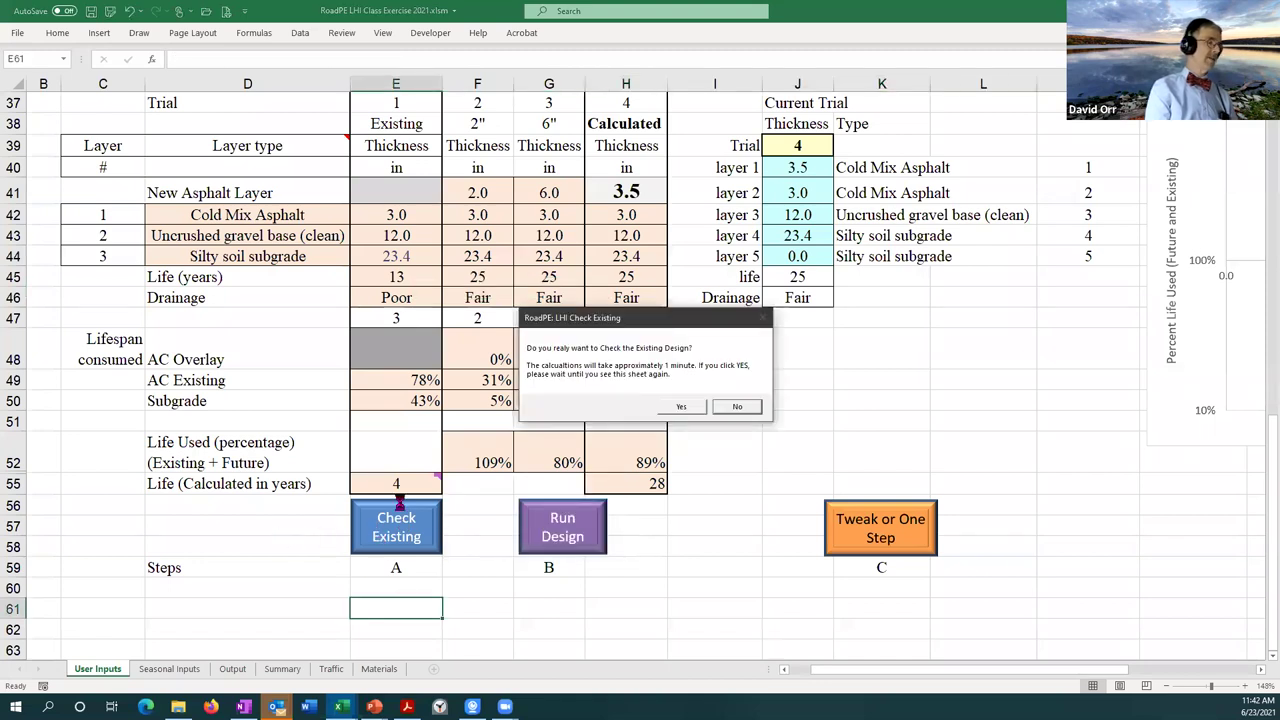
pyautogui.click(683, 407)
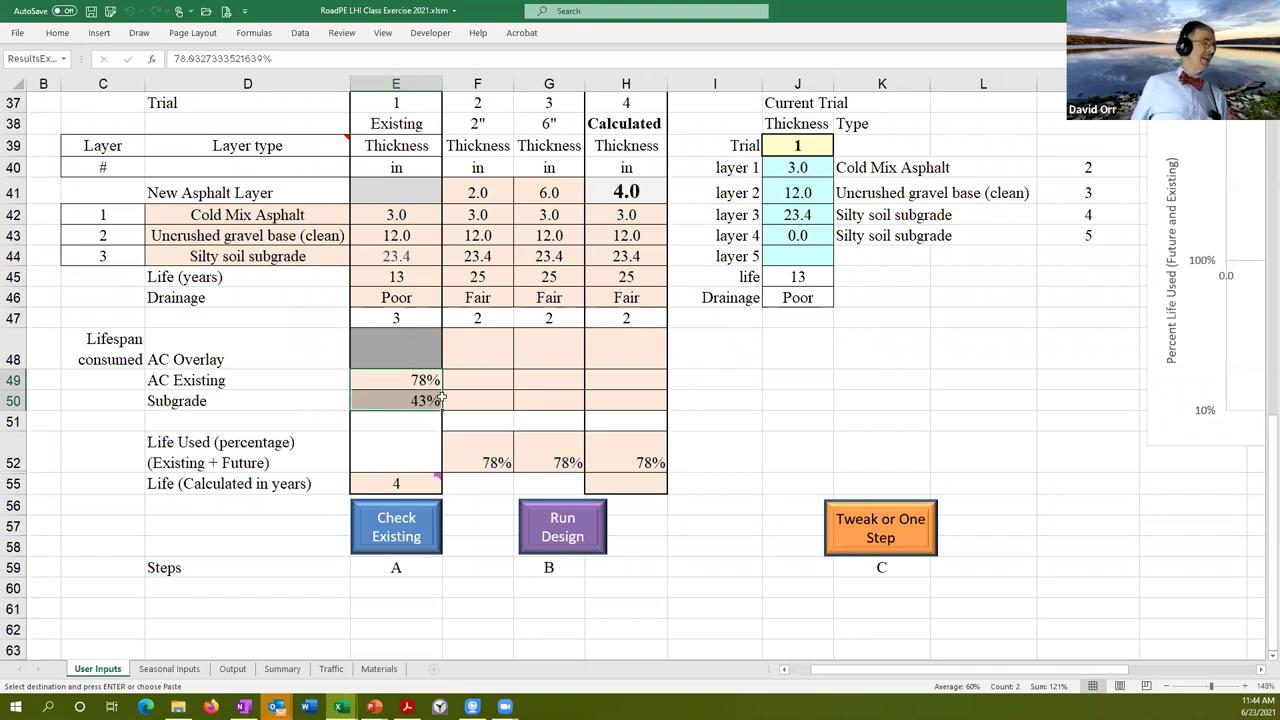
# Inspect the lifespan consumed by the existing asphalt and subgrade, and the new asphalt layer thickness in trial 2.
pyautogui.click(388, 382)
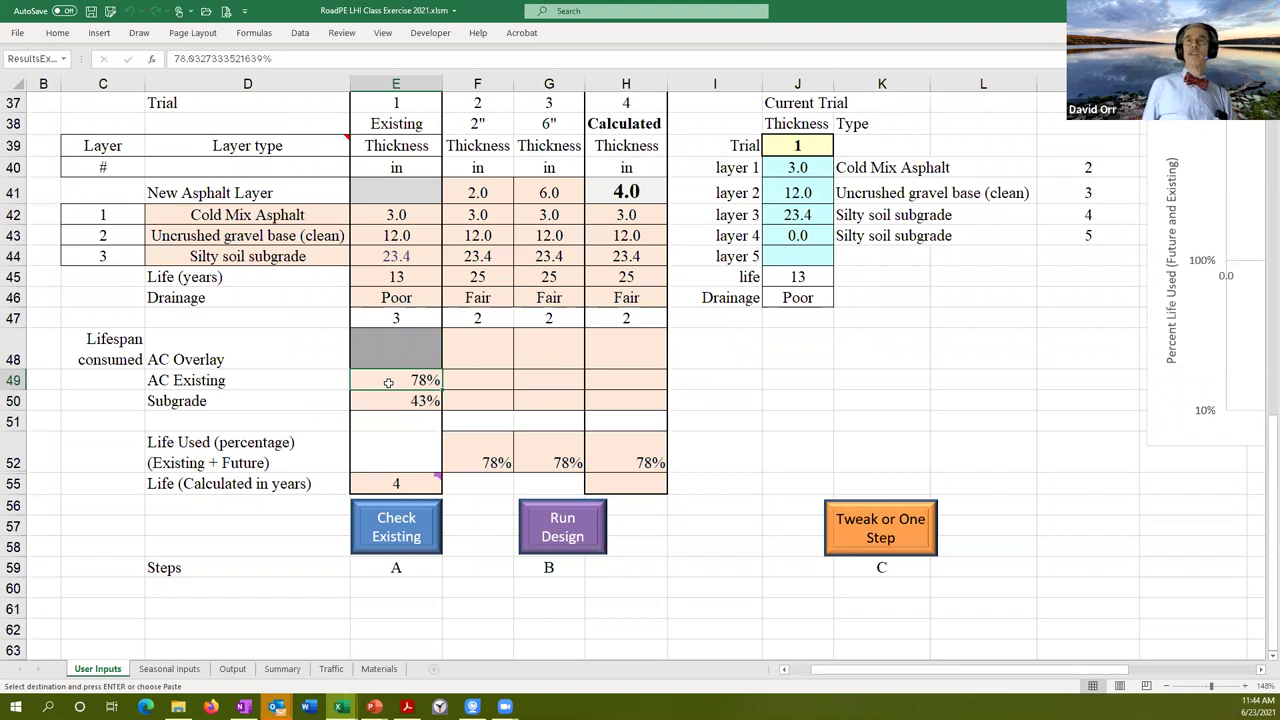
pyautogui.click(396, 403)
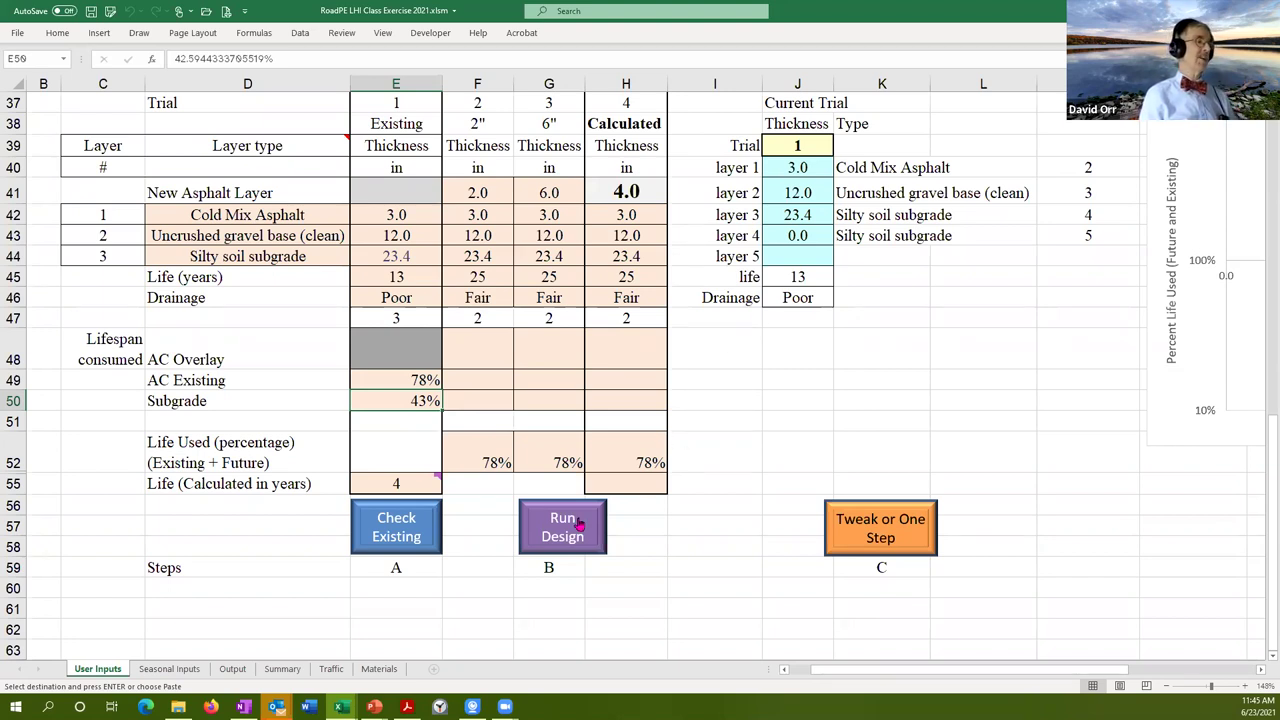
pyautogui.click(480, 190)
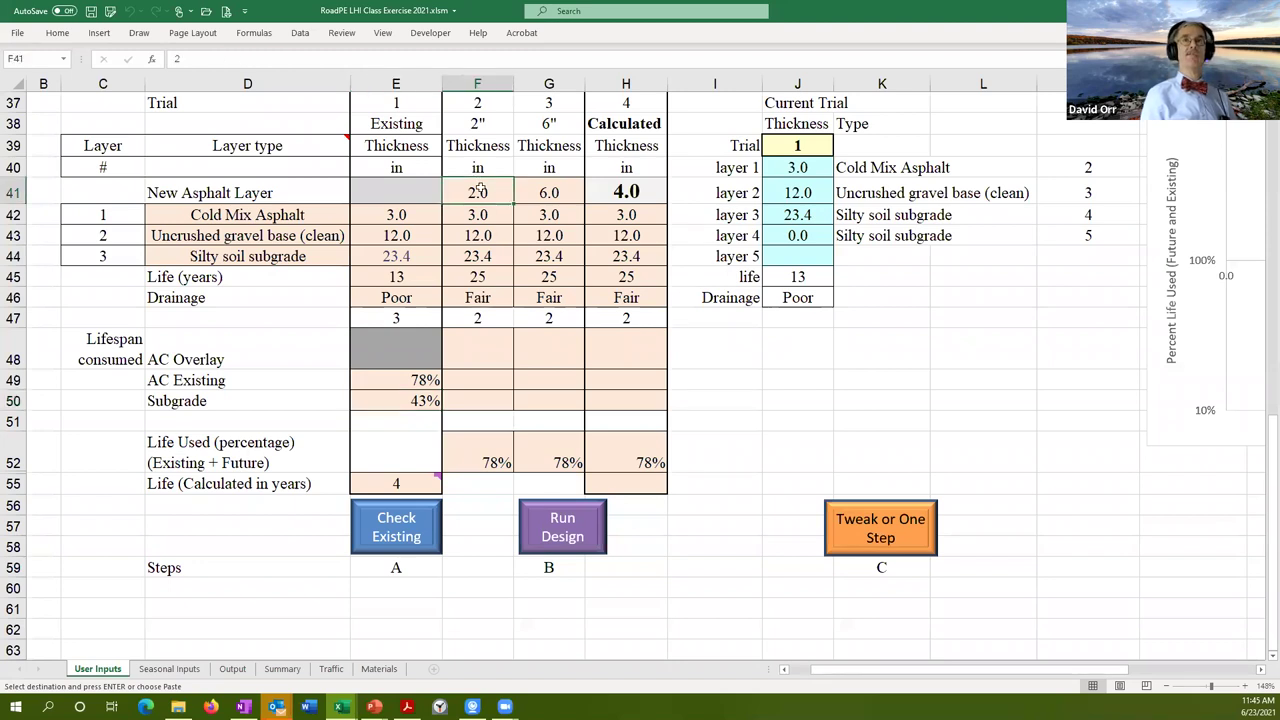
# Run and confirm the full design calculations for the new asphalt layer trials, and switch to the slide presentation.
pyautogui.click(540, 188)
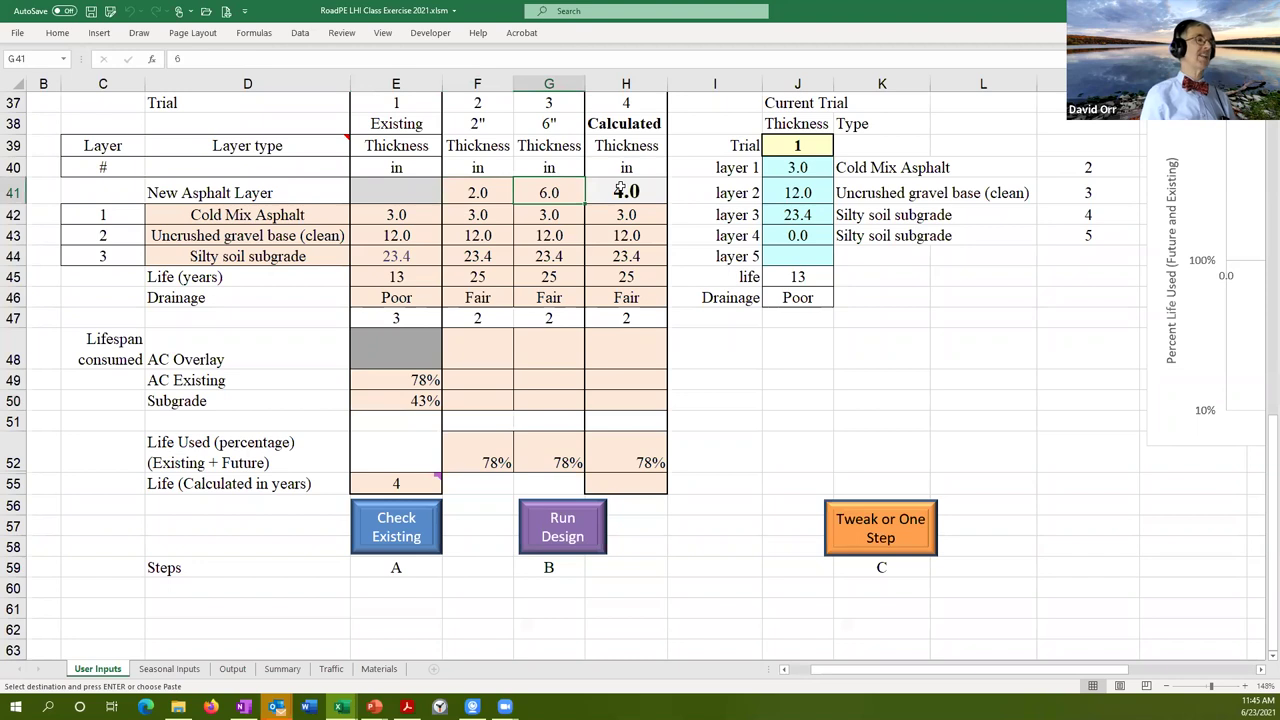
pyautogui.click(556, 536)
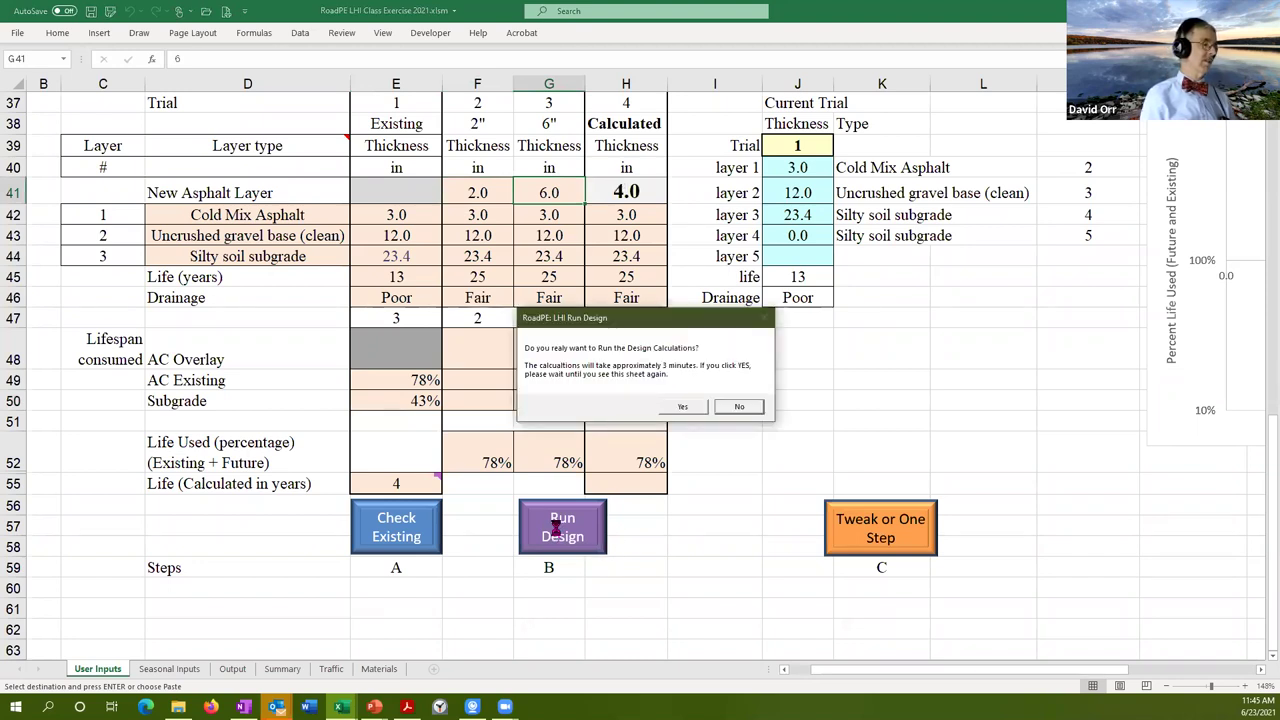
pyautogui.click(679, 407)
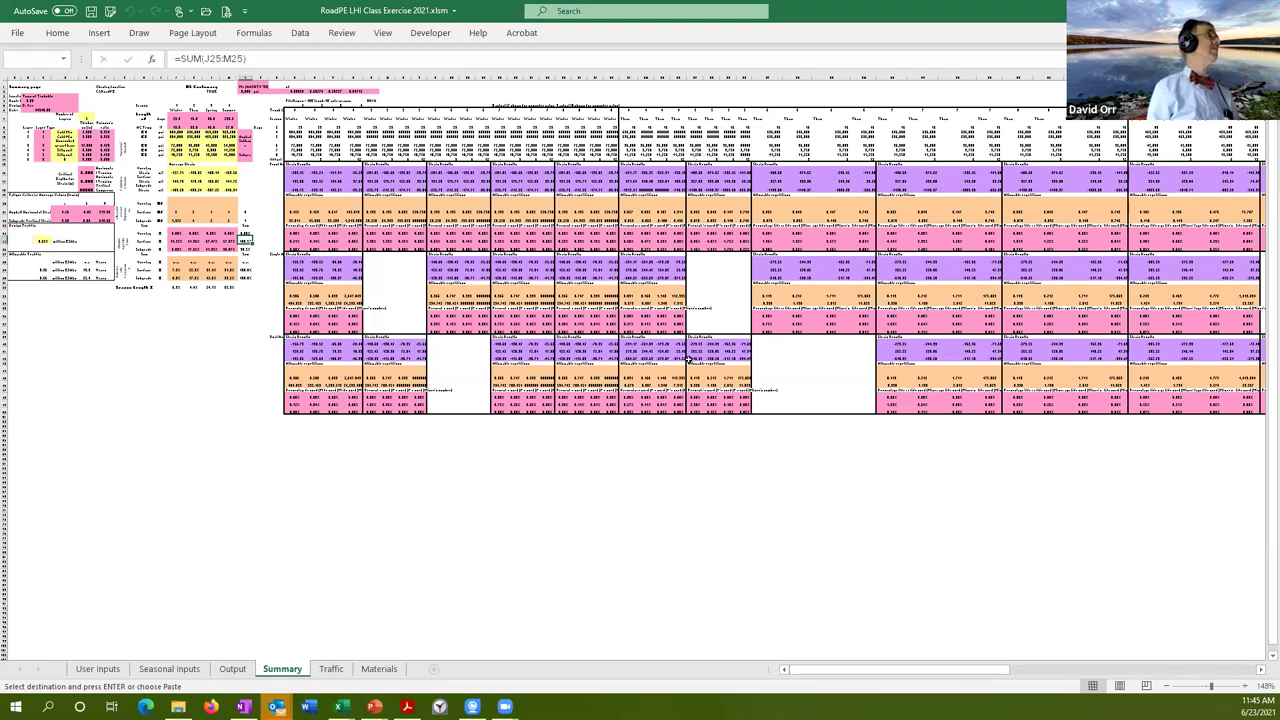
pyautogui.hotkey('alt', 'Tab')
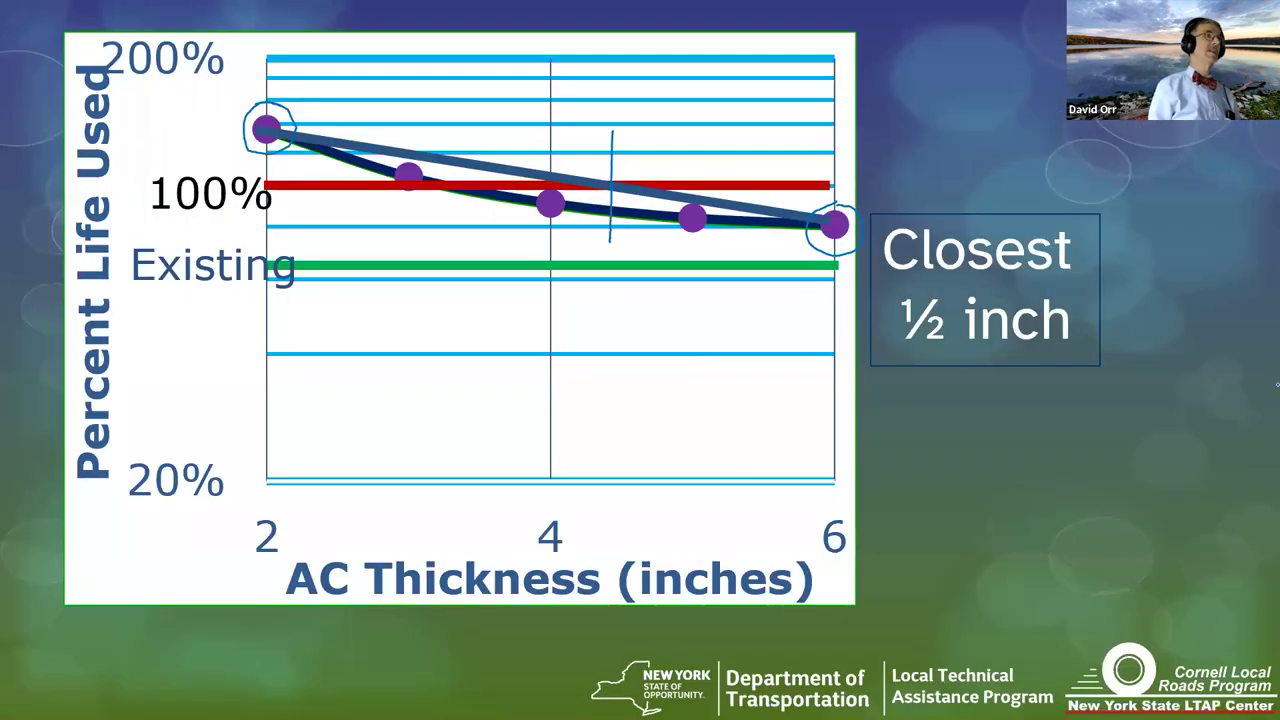
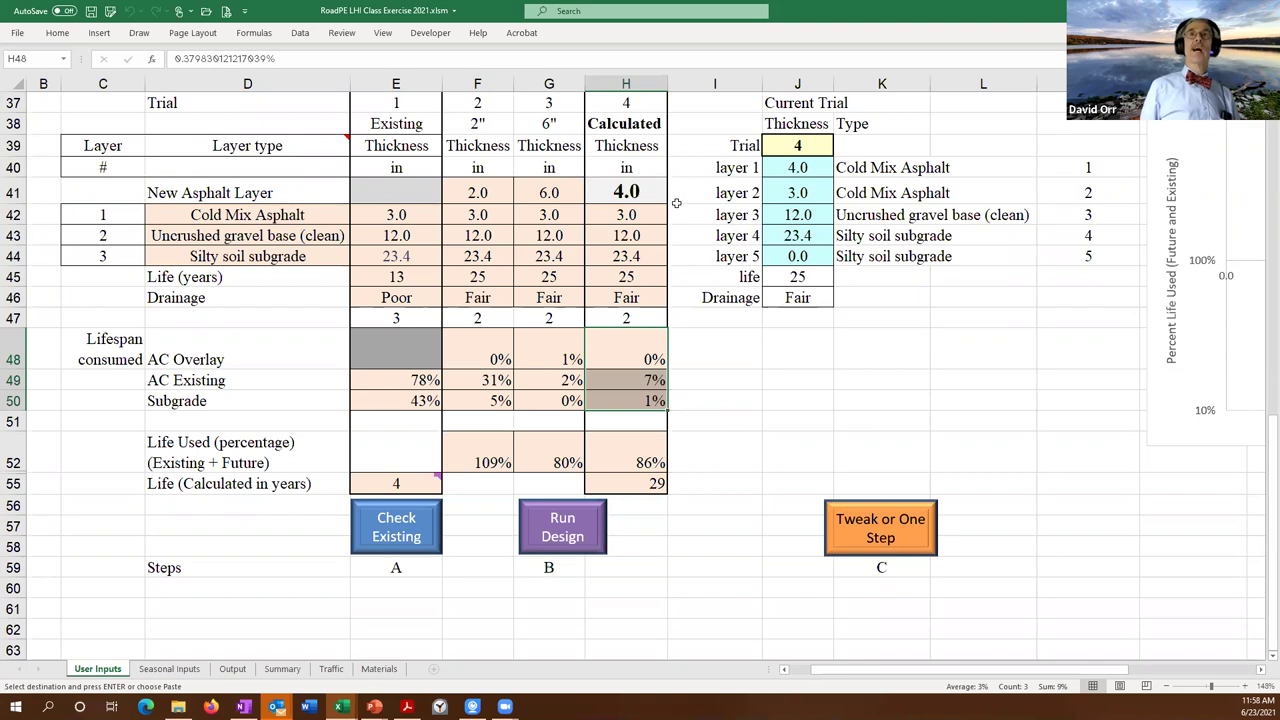
# Override the overlay thickness in the Design Inputs with 3 inches.
pyautogui.scroll(4, 676, 203)
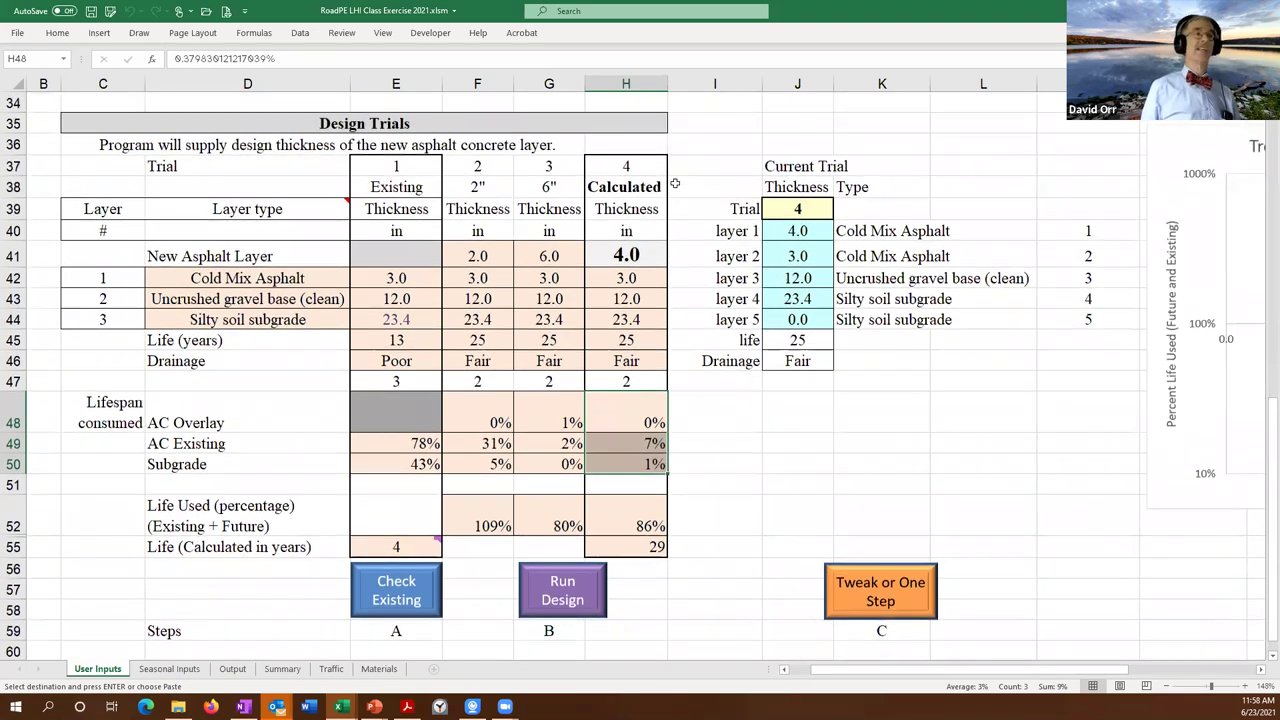
pyautogui.scroll(5, 648, 180)
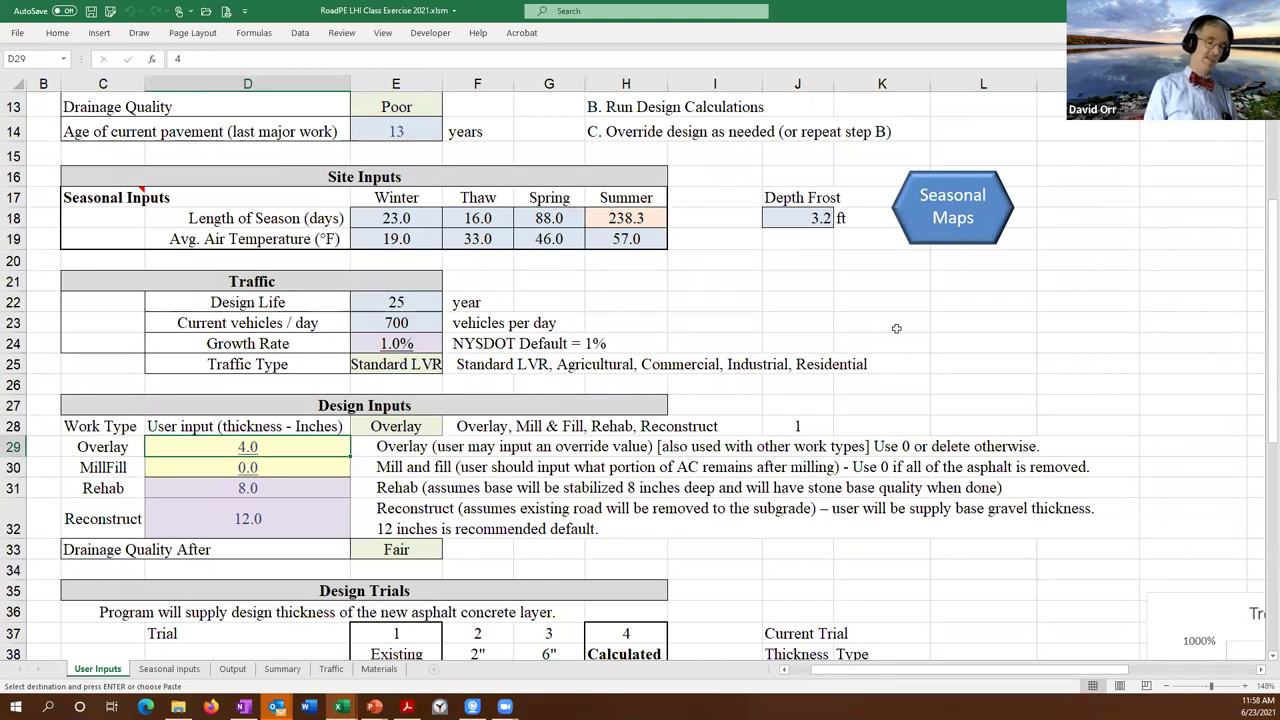
pyautogui.write('3')
pyautogui.press('Return')
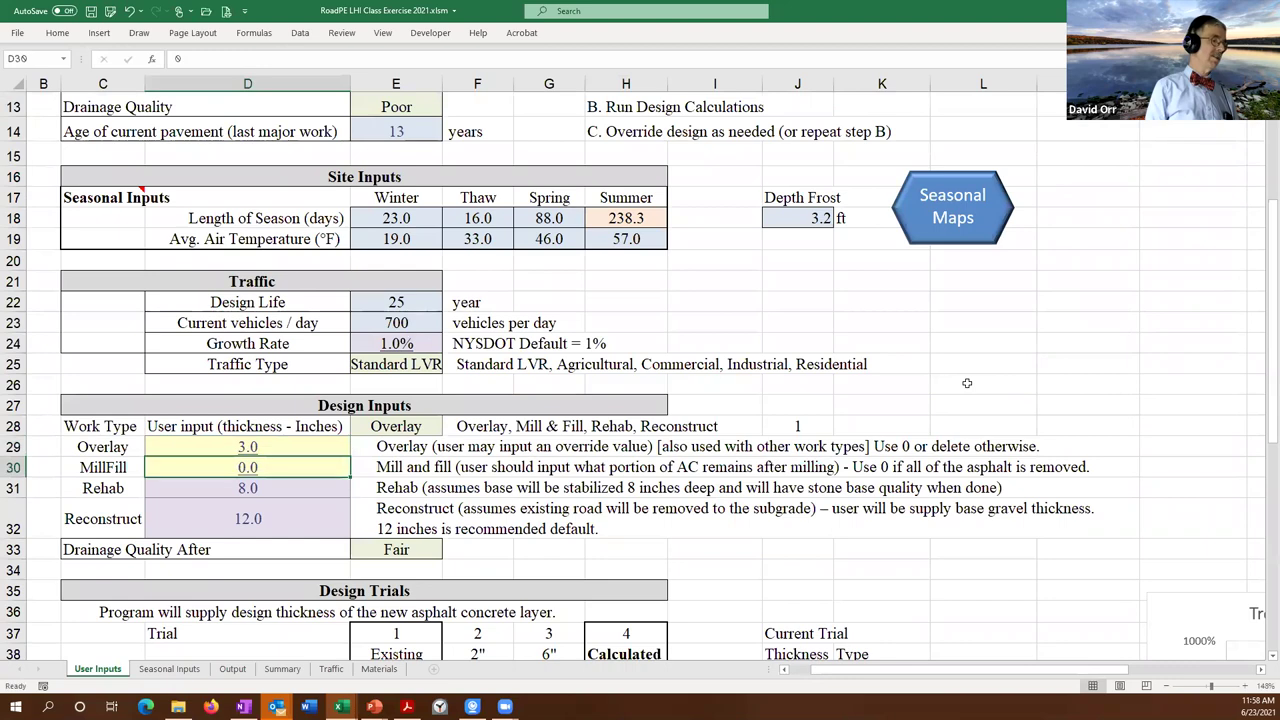
# Run and confirm the Tweak or One Step calculation for the 3-inch overlay, and clear the leftover copy selection.
pyautogui.scroll(-2, 967, 383)
pyautogui.scroll(-6, 967, 383)
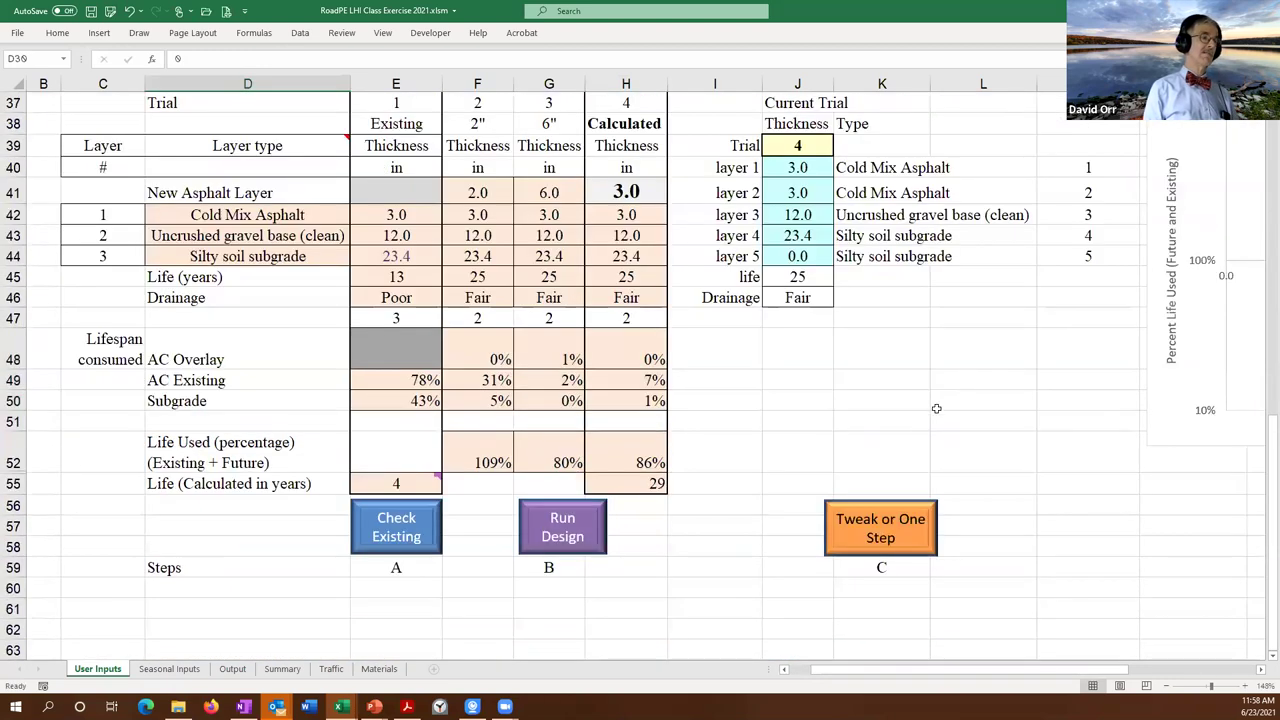
pyautogui.click(882, 516)
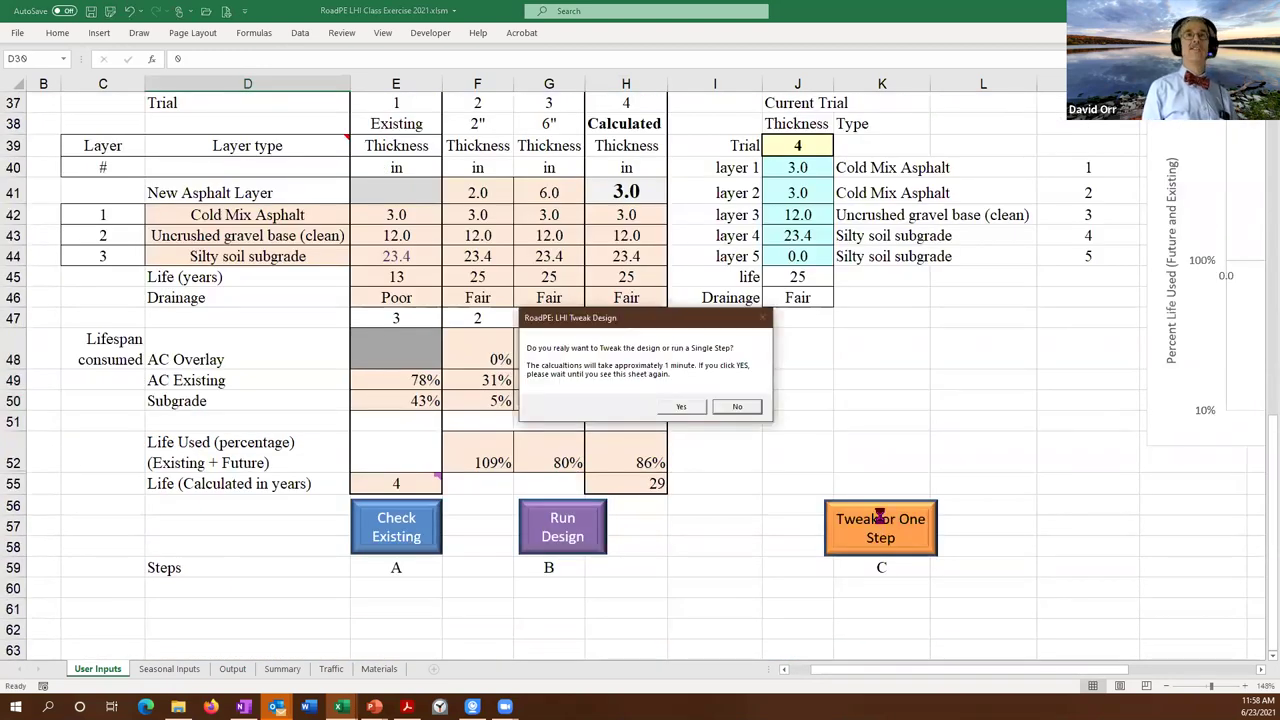
pyautogui.click(681, 406)
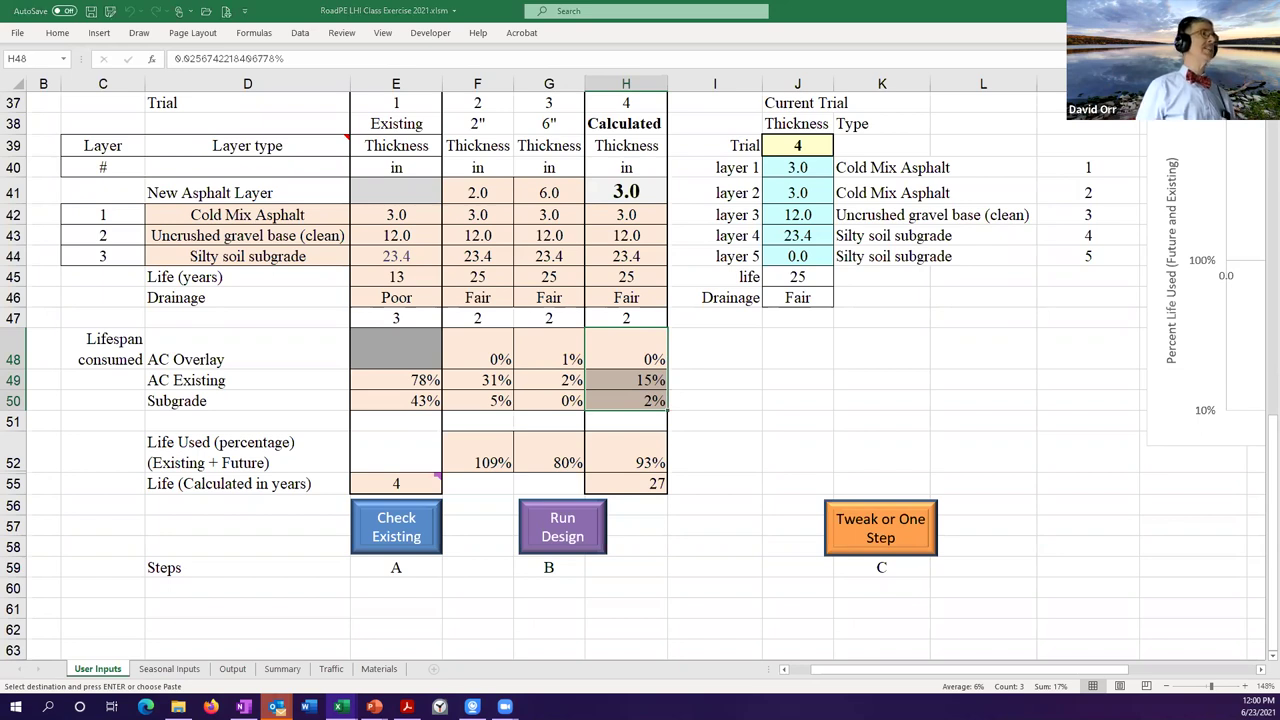
pyautogui.hotkey('alt', 'Tab')
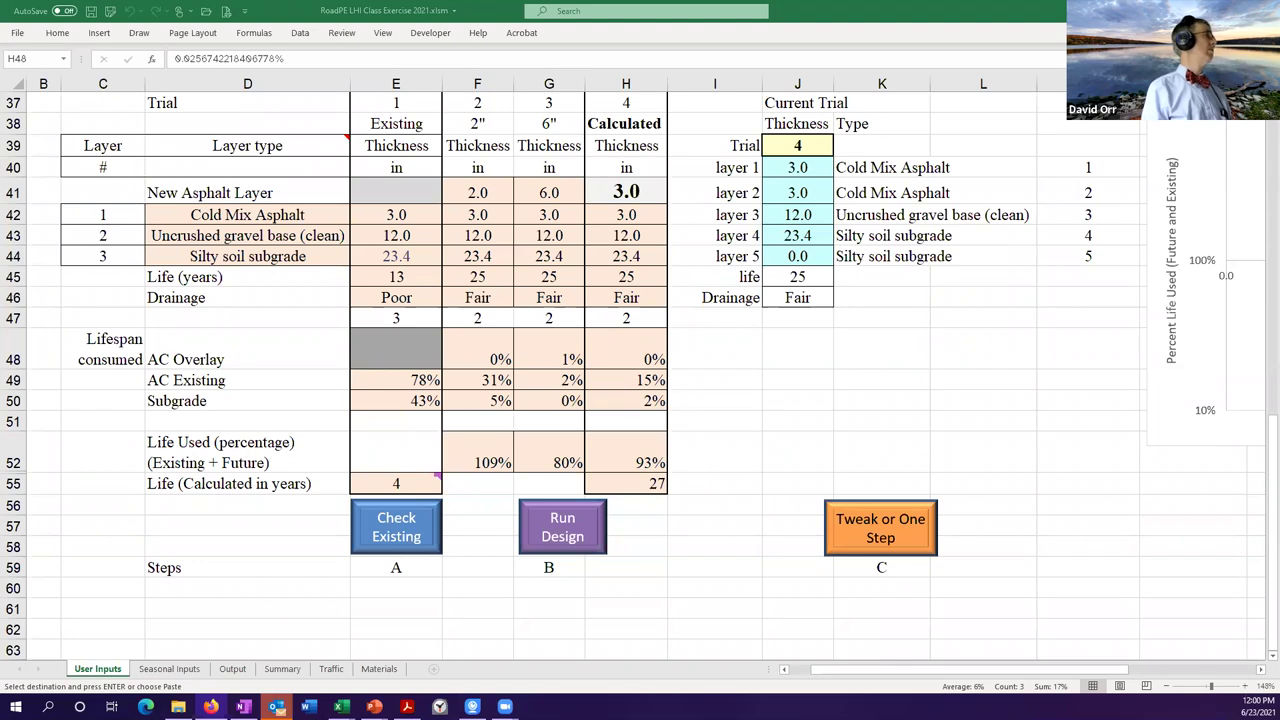
pyautogui.press('Escape')
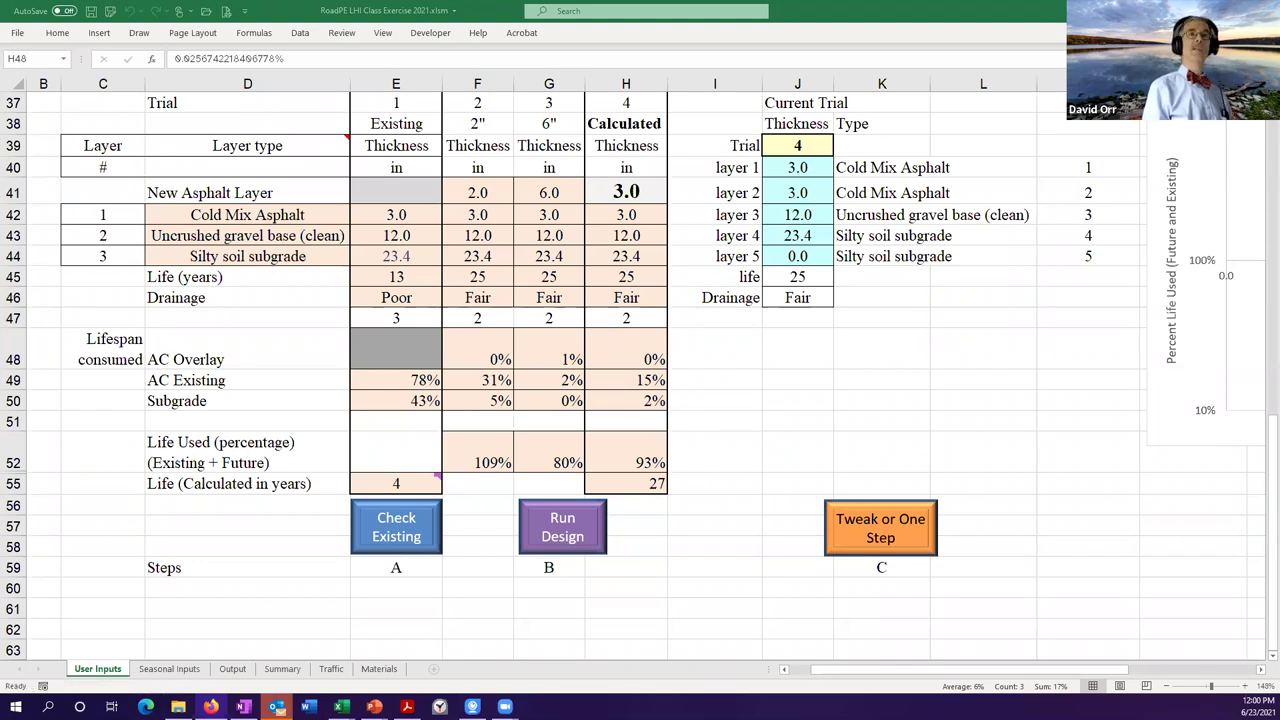